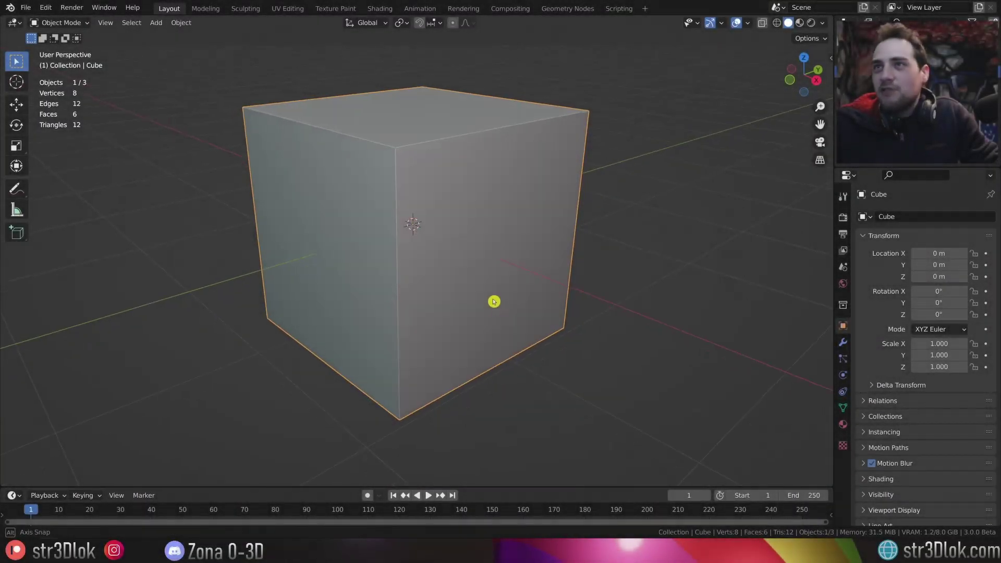
Scale the cube to 0.120 on X, then narrow it on Y into a thin slab.
{"action": "middle_click_drag", "start_coordinate": [495, 300], "coordinate": [716, 358]}
{"action": "key", "text": "s"}
{"action": "key", "text": "x"}
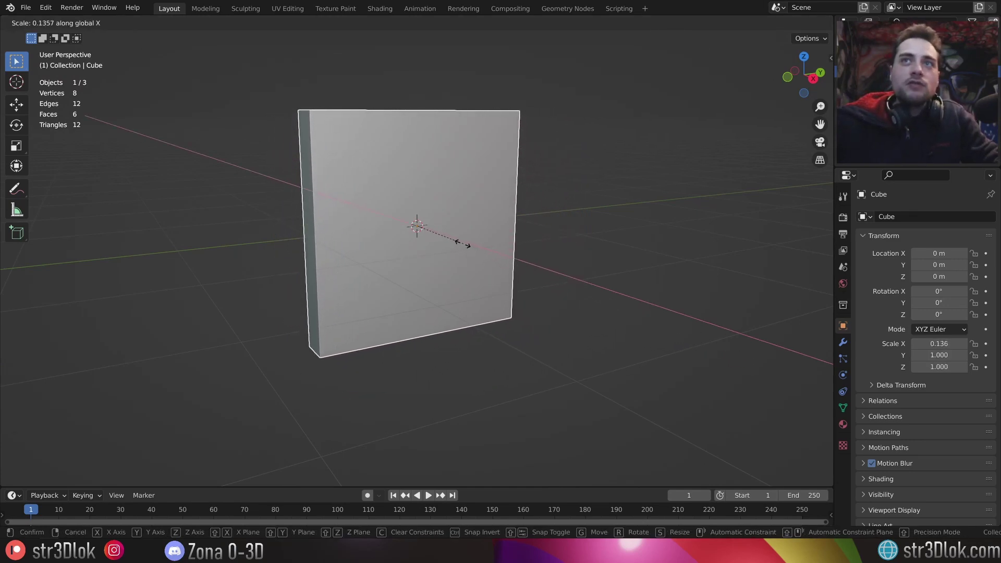
{"action": "left_click", "coordinate": [462, 243]}
{"action": "middle_click_drag", "start_coordinate": [462, 243], "coordinate": [694, 296]}
{"action": "key", "text": "s"}
{"action": "key", "text": "y"}
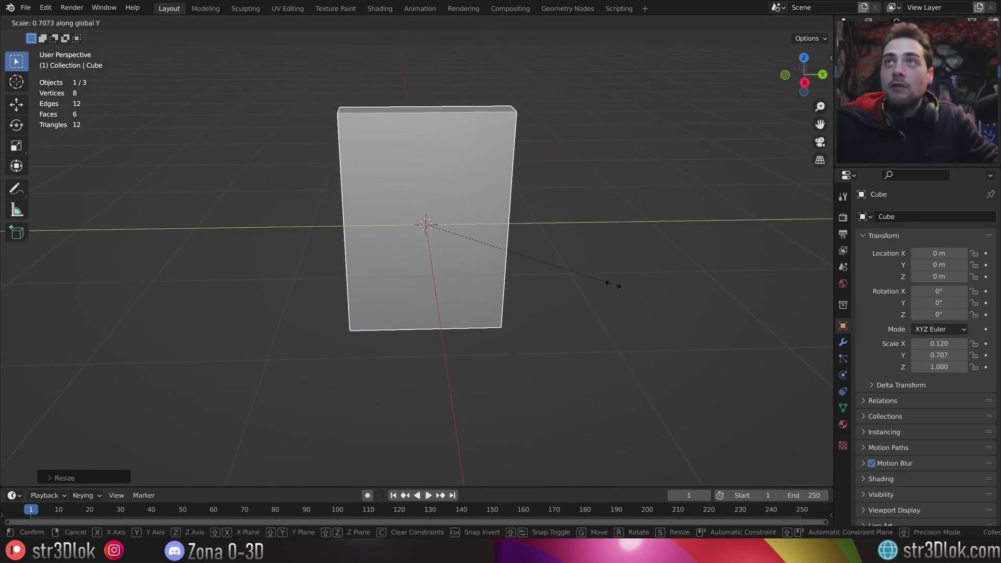
{"action": "left_click", "coordinate": [642, 281]}
Apply the slab's scale so it reads 1.000 and enter Edit Mode.
{"action": "key", "text": "ctrl+a"}
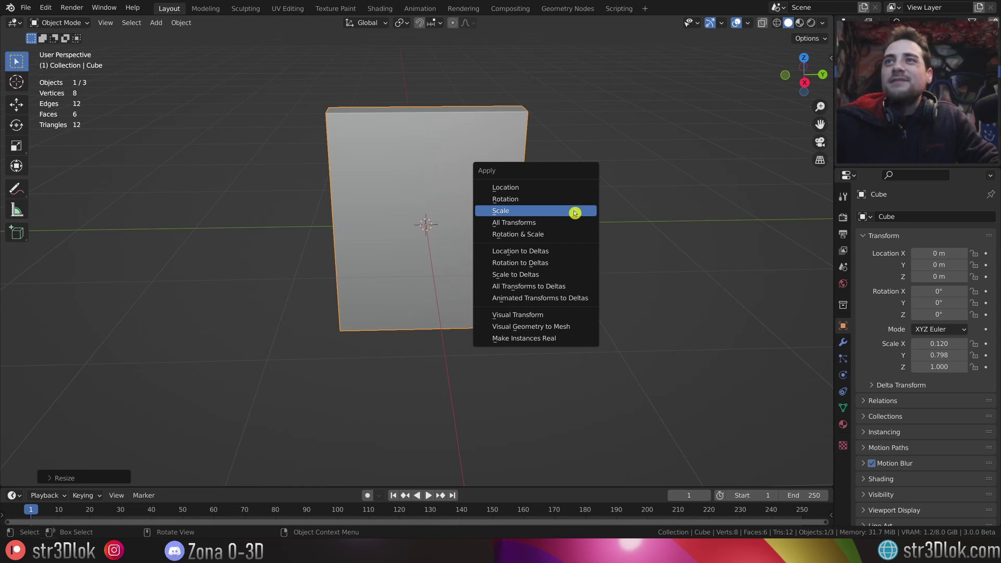
{"action": "left_click", "coordinate": [575, 213]}
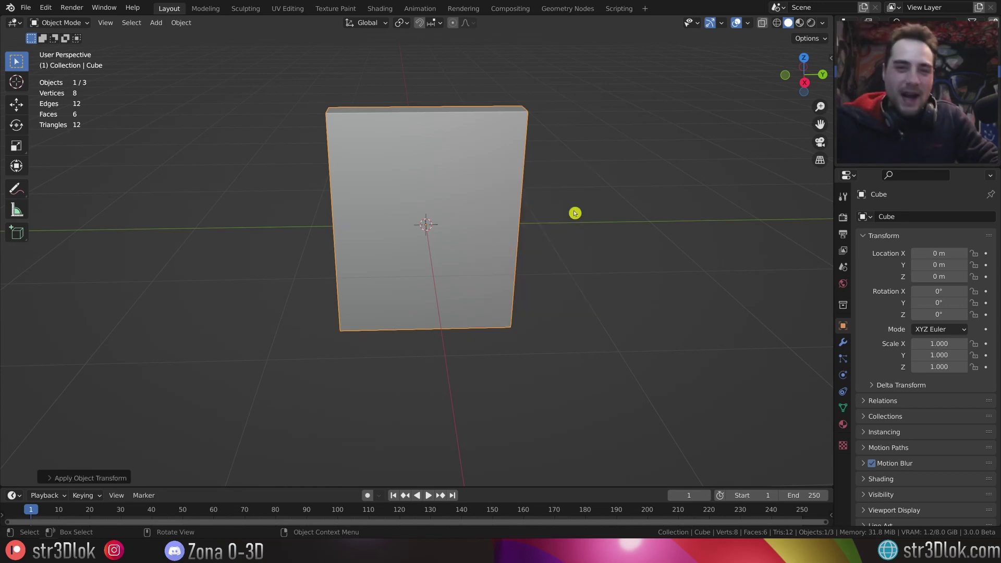
{"action": "key", "text": "Tab"}
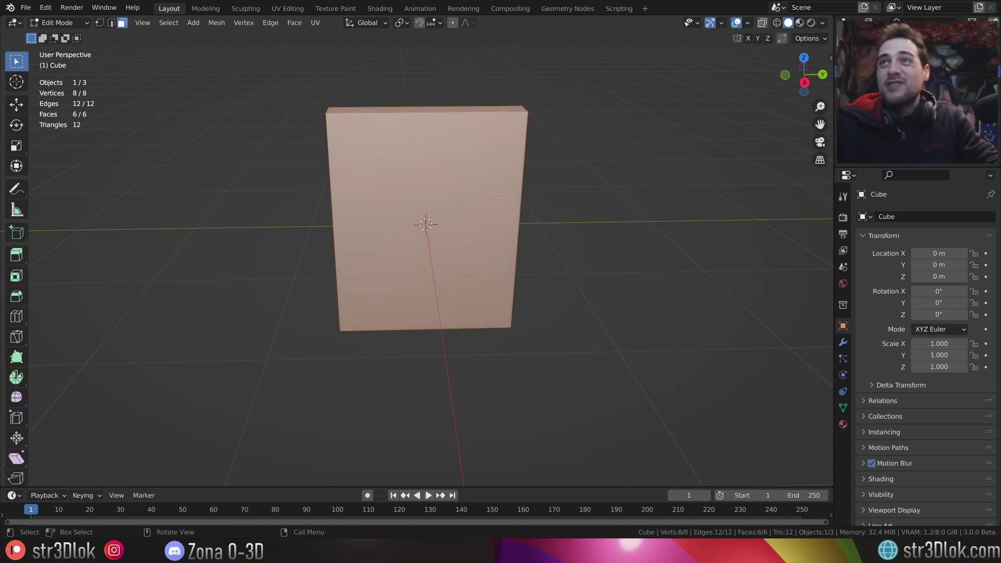
Inset the slab's front face and extrude it about 0.2065 m inward.
{"action": "left_click", "coordinate": [498, 194]}
{"action": "mouse_move", "coordinate": [499, 194]}
{"action": "middle_mouse_down"}
{"action": "mouse_move", "coordinate": [517, 214]}
{"action": "mouse_move", "coordinate": [570, 221]}
{"action": "middle_mouse_up"}
{"action": "scroll", "coordinate": [523, 226], "scroll_direction": "up", "scroll_amount": 3}
{"action": "scroll", "coordinate": [522, 225], "scroll_direction": "down", "scroll_amount": 5}
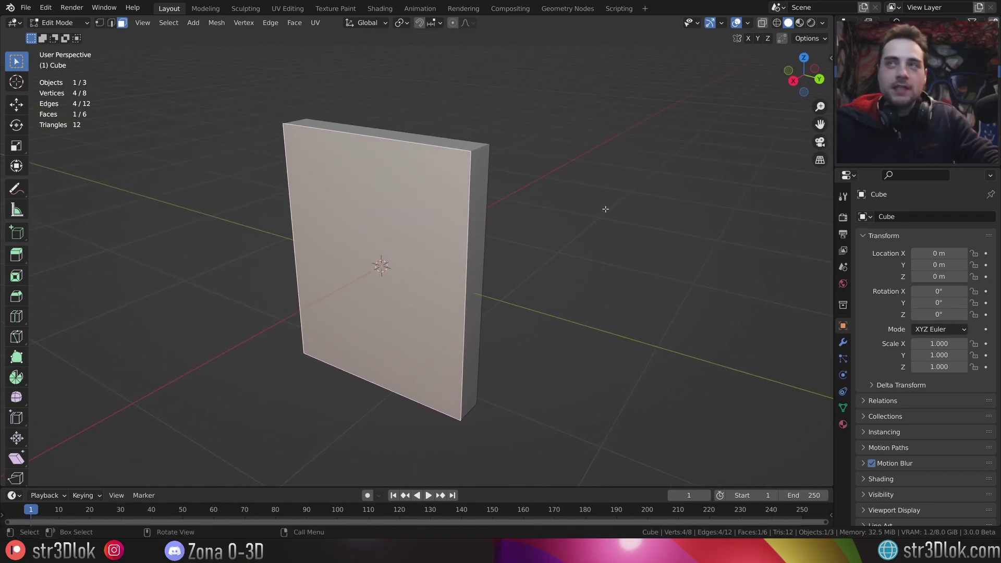
{"action": "key", "text": "i"}
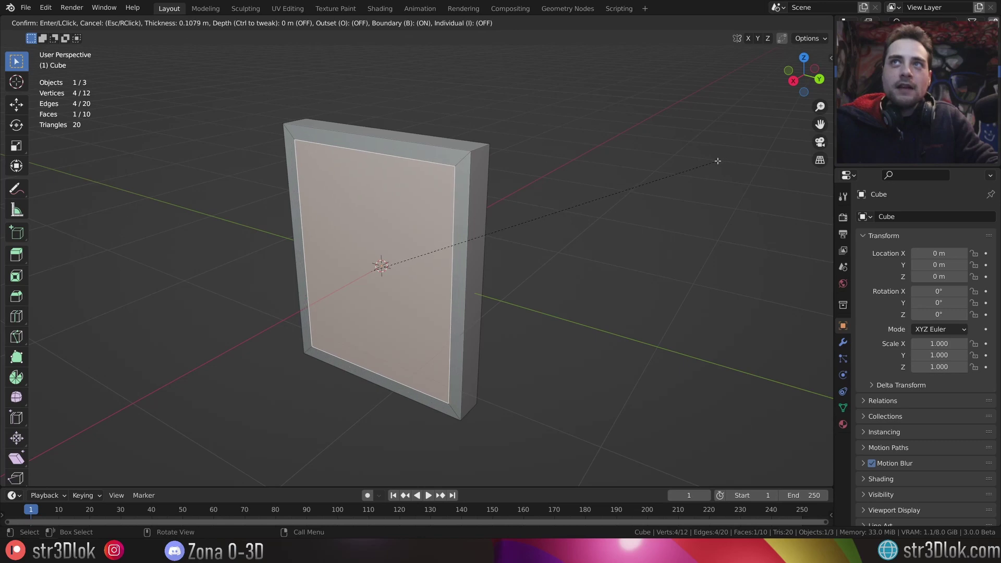
{"action": "left_click", "coordinate": [665, 183]}
{"action": "middle_click_drag", "start_coordinate": [665, 183], "coordinate": [581, 189]}
{"action": "key", "text": "e"}
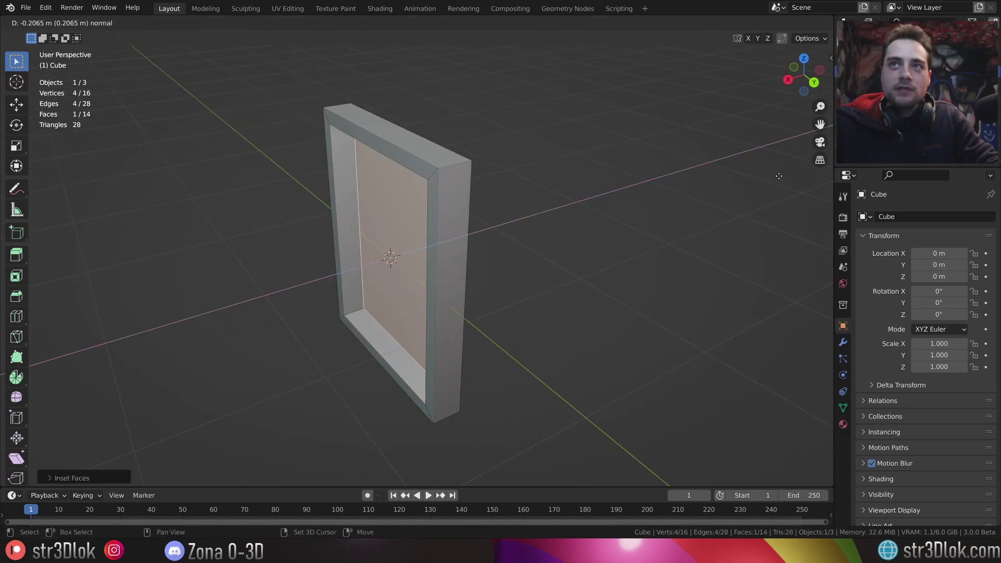
{"action": "left_click", "coordinate": [428, 242]}
Inspect the recessed frame in Object Mode, then return to Edit Mode.
{"action": "key", "text": "Tab"}
{"action": "mouse_move", "coordinate": [428, 242]}
{"action": "middle_mouse_down"}
{"action": "mouse_move", "coordinate": [369, 279]}
{"action": "mouse_move", "coordinate": [379, 277]}
{"action": "mouse_move", "coordinate": [380, 245]}
{"action": "mouse_move", "coordinate": [345, 255]}
{"action": "mouse_move", "coordinate": [494, 257]}
{"action": "mouse_move", "coordinate": [559, 290]}
{"action": "mouse_move", "coordinate": [400, 208]}
{"action": "mouse_move", "coordinate": [297, 200]}
{"action": "mouse_move", "coordinate": [354, 170]}
{"action": "middle_mouse_up"}
{"action": "scroll", "coordinate": [369, 280], "scroll_direction": "up", "scroll_amount": 4}
{"action": "scroll", "coordinate": [376, 266], "scroll_direction": "down", "scroll_amount": 4}
{"action": "scroll", "coordinate": [351, 257], "scroll_direction": "up", "scroll_amount": 4}
{"action": "key", "text": "Tab"}
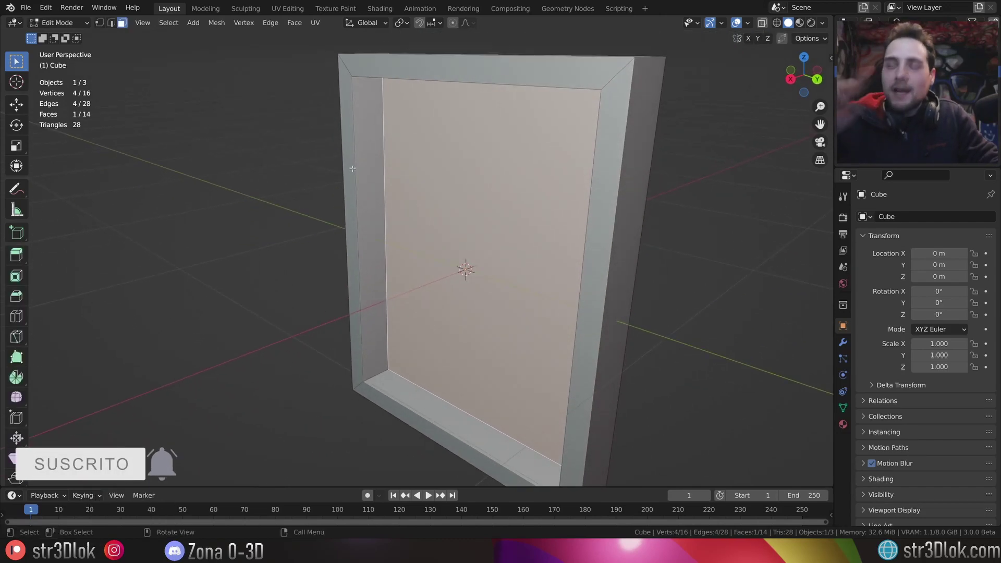
In edge select mode, loop-select the edges around the recess's inner rim.
{"action": "key", "text": "2"}
{"action": "left_click", "coordinate": [353, 168]}
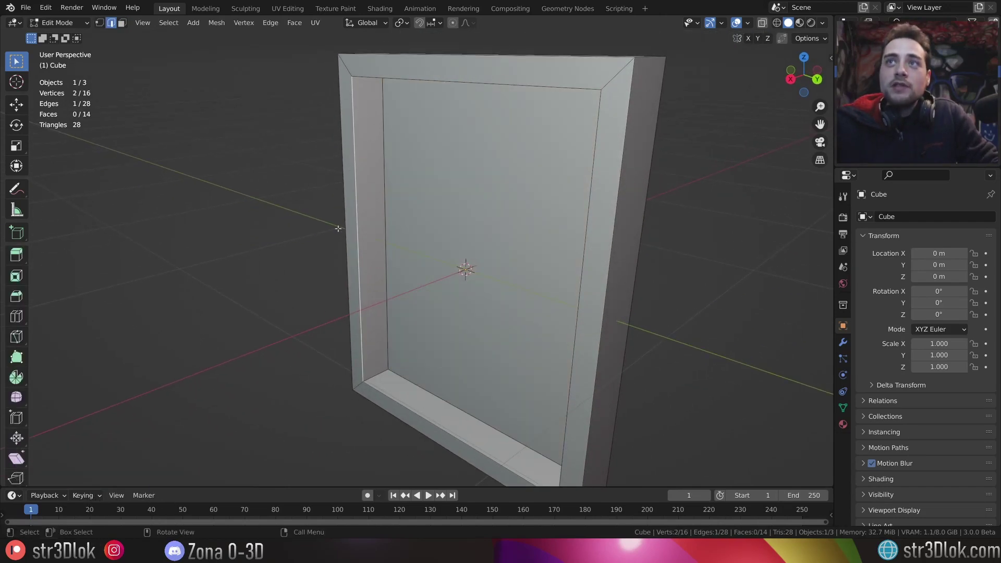
{"action": "middle_click_drag", "start_coordinate": [340, 226], "coordinate": [353, 145]}
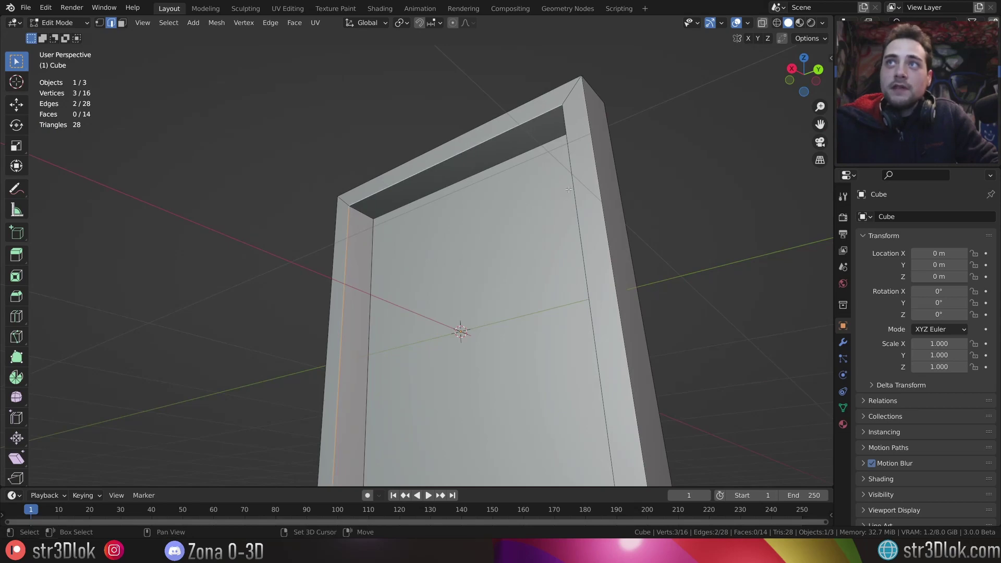
{"action": "middle_click_drag", "start_coordinate": [571, 188], "coordinate": [441, 370]}
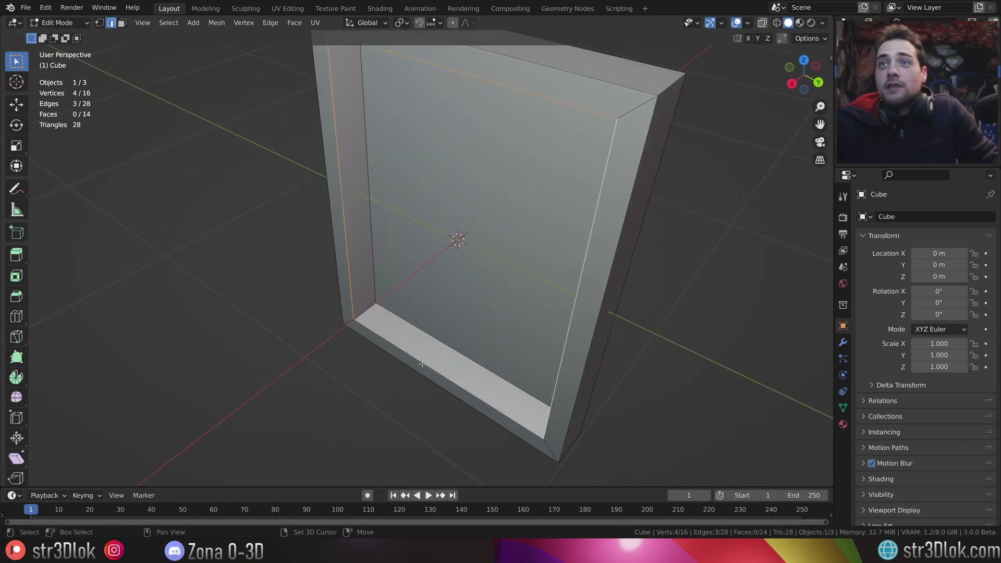
{"action": "left_click", "coordinate": [296, 213]}
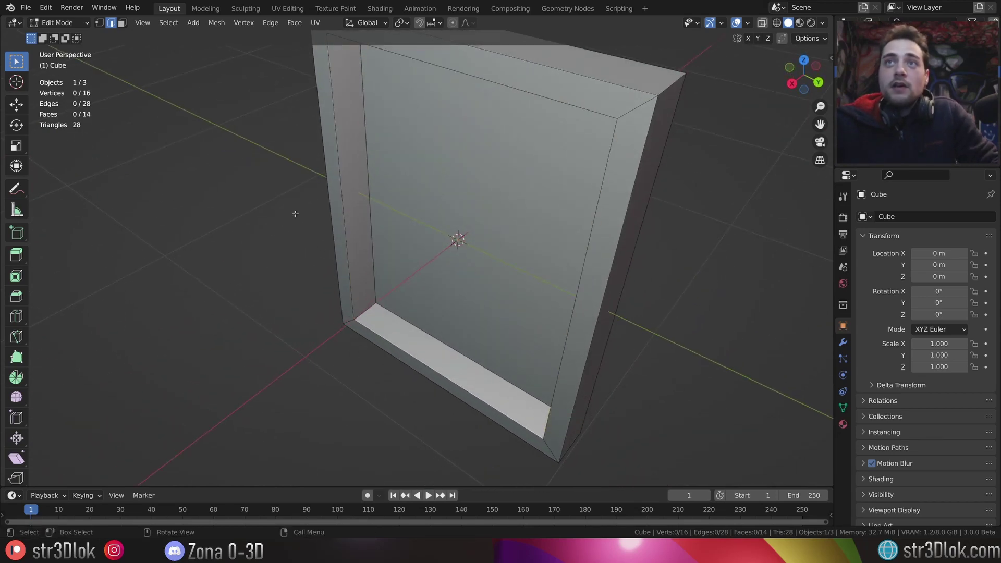
{"action": "left_click", "coordinate": [344, 222], "text": "alt"}
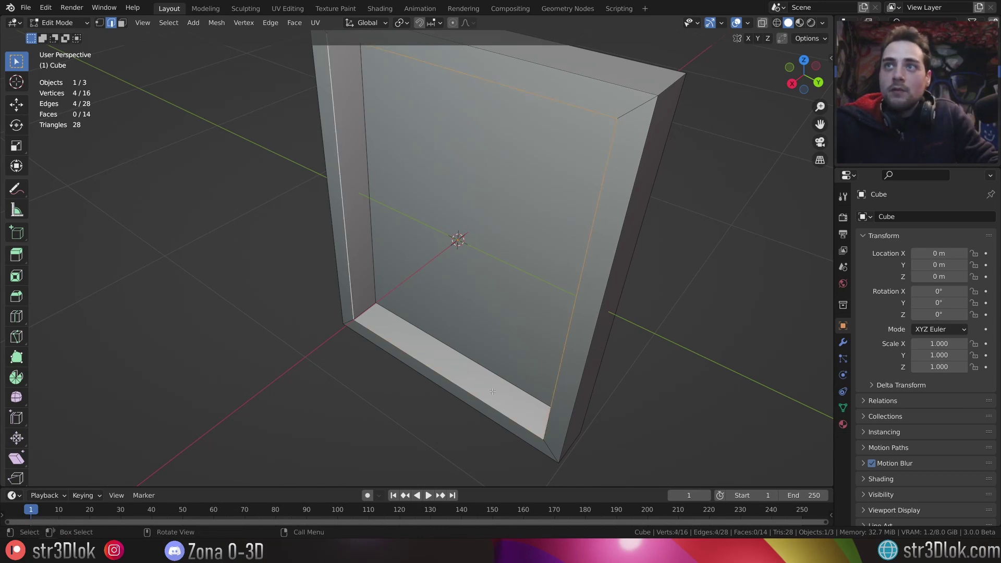
{"action": "scroll", "coordinate": [493, 392], "scroll_direction": "down", "scroll_amount": 3}
{"action": "mouse_move", "coordinate": [492, 392]}
{"action": "middle_mouse_down"}
{"action": "mouse_move", "coordinate": [407, 234]}
{"action": "mouse_move", "coordinate": [360, 262]}
{"action": "mouse_move", "coordinate": [405, 229]}
{"action": "middle_mouse_up"}
{"action": "key", "text": "g"}
{"action": "key", "text": "Escape"}
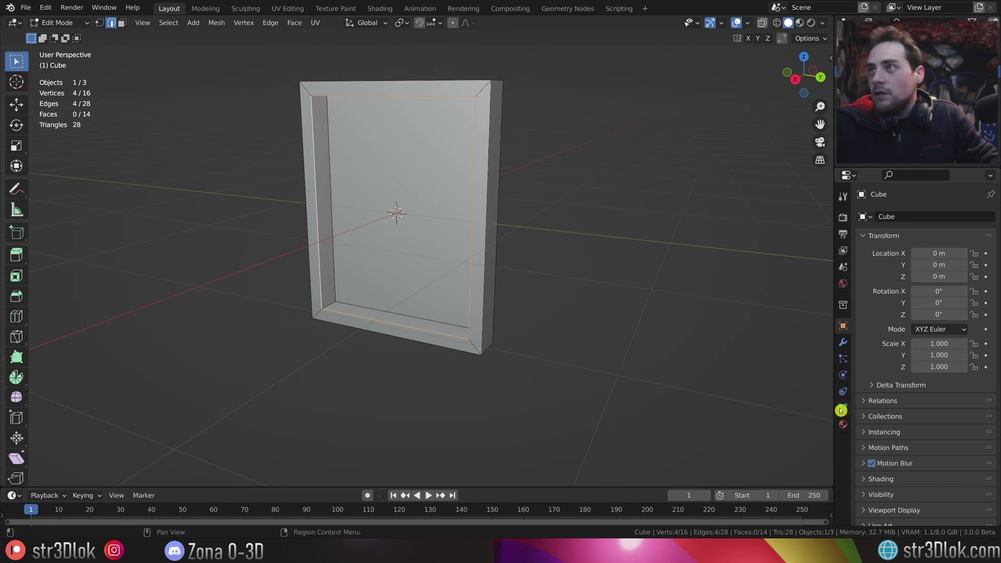
Add a vertex group named 'borde' to the frame mesh and return to Object Mode.
{"action": "left_click", "coordinate": [841, 410]}
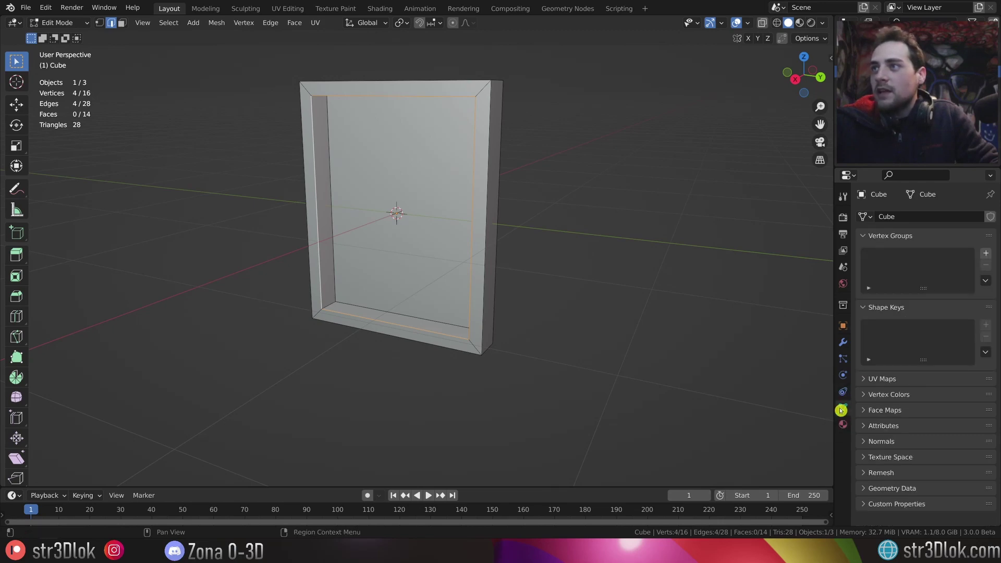
{"action": "left_click", "coordinate": [987, 256]}
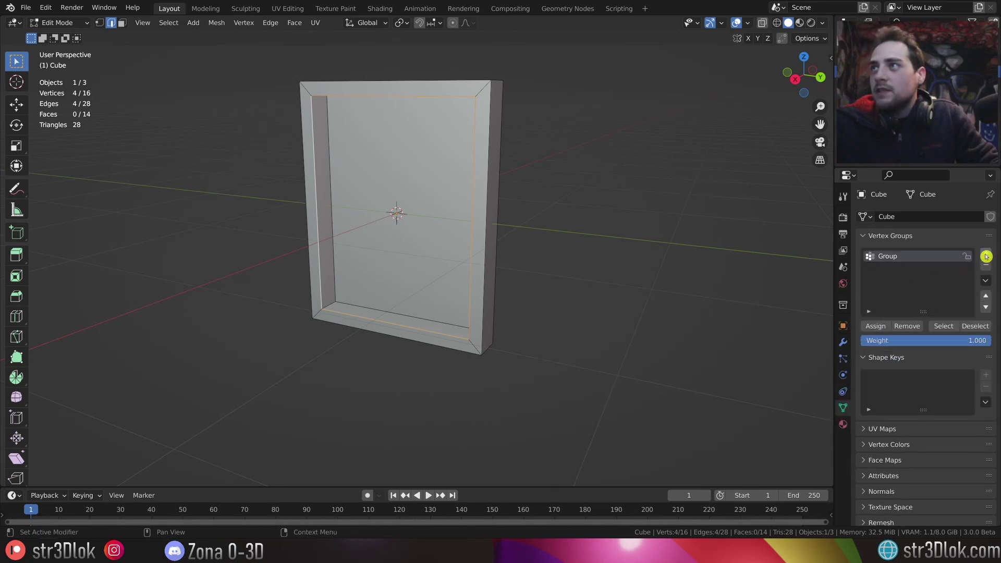
{"action": "type", "text": "rde"}
{"action": "left_click", "coordinate": [895, 263]}
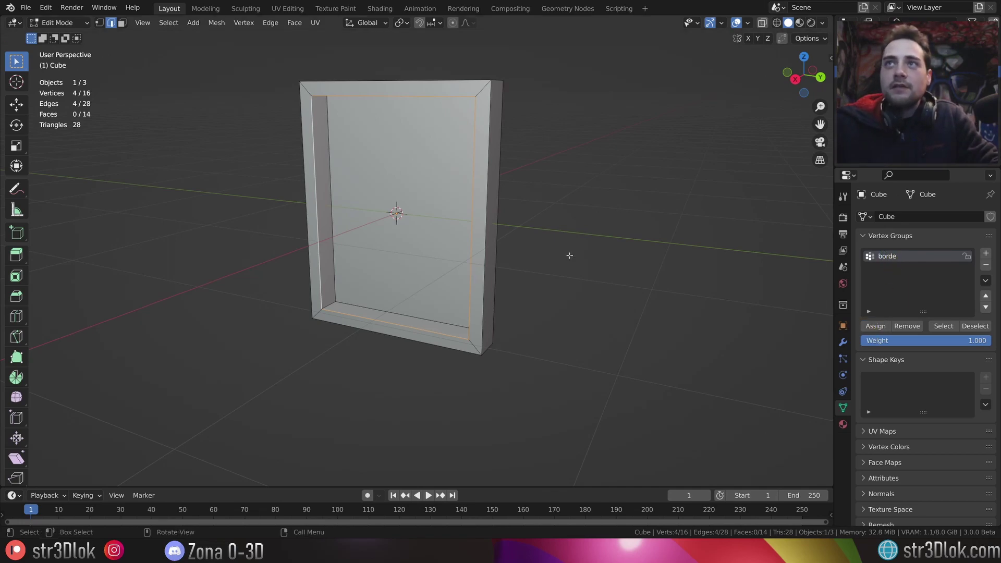
{"action": "middle_click_drag", "start_coordinate": [449, 211], "coordinate": [448, 226]}
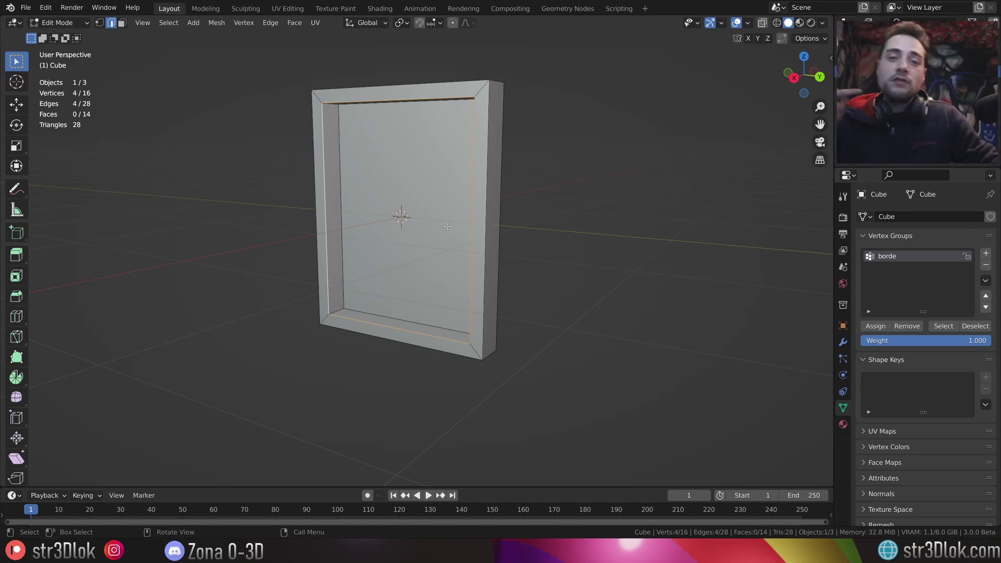
{"action": "key", "text": "Tab"}
{"action": "left_click", "coordinate": [449, 228]}
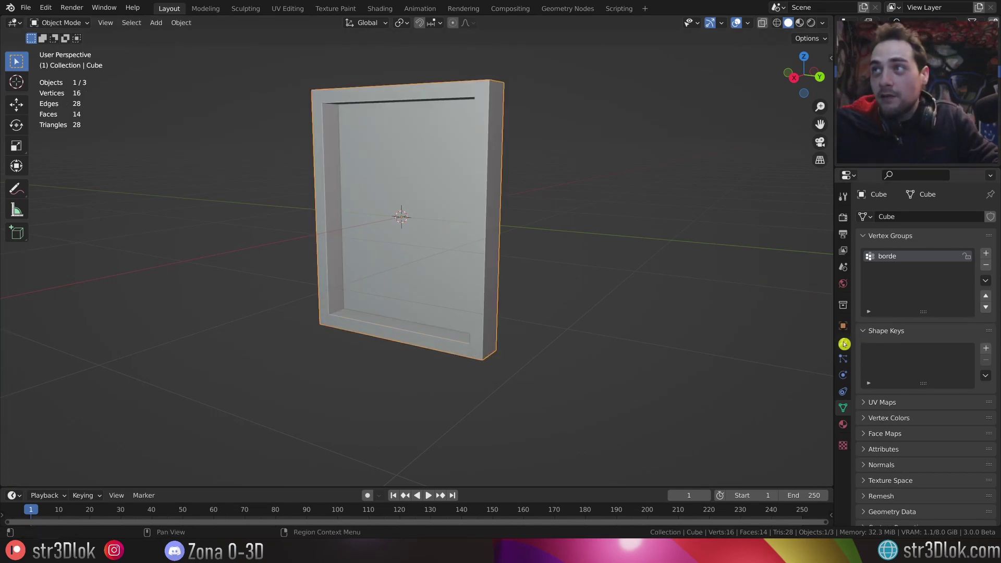
Add a Bevel modifier to the frame.
{"action": "left_click", "coordinate": [845, 345]}
{"action": "left_click", "coordinate": [883, 218]}
{"action": "left_click", "coordinate": [727, 250]}
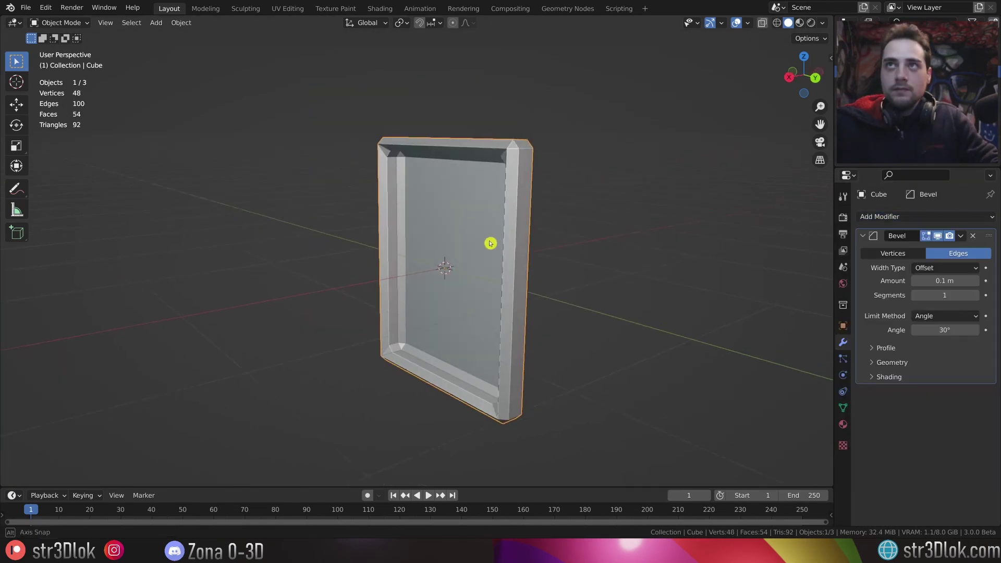
{"action": "scroll", "coordinate": [489, 244], "scroll_direction": "up", "scroll_amount": 5}
{"action": "middle_click_drag", "start_coordinate": [488, 240], "coordinate": [455, 292]}
{"action": "scroll", "coordinate": [455, 293], "scroll_direction": "down", "scroll_amount": 5}
{"action": "mouse_move", "coordinate": [503, 233]}
{"action": "middle_mouse_down"}
{"action": "mouse_move", "coordinate": [469, 263]}
{"action": "mouse_move", "coordinate": [496, 253]}
{"action": "middle_mouse_up"}
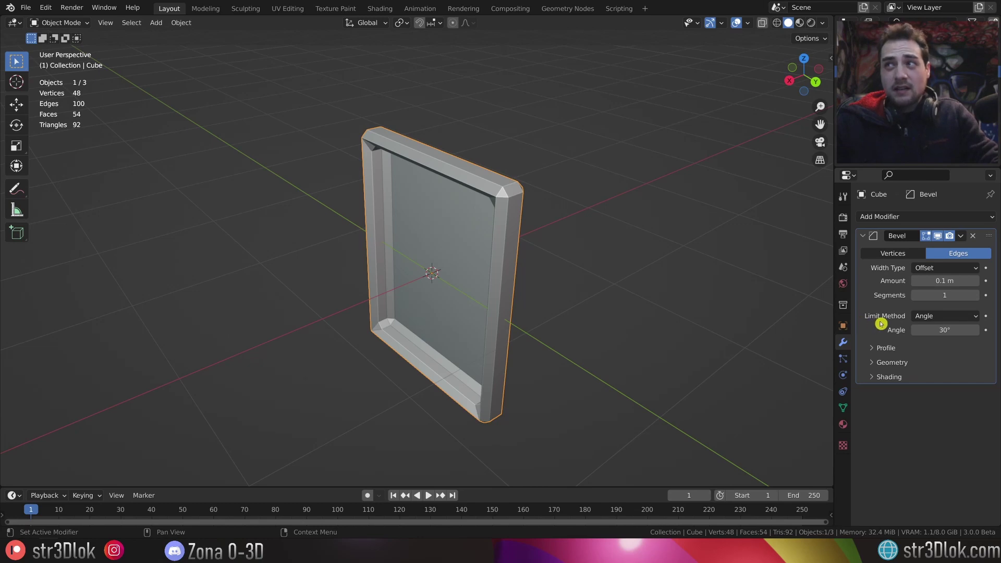
Set the bevel's Limit Method to Vertex Group using the 'borde' group.
{"action": "left_click", "coordinate": [942, 317]}
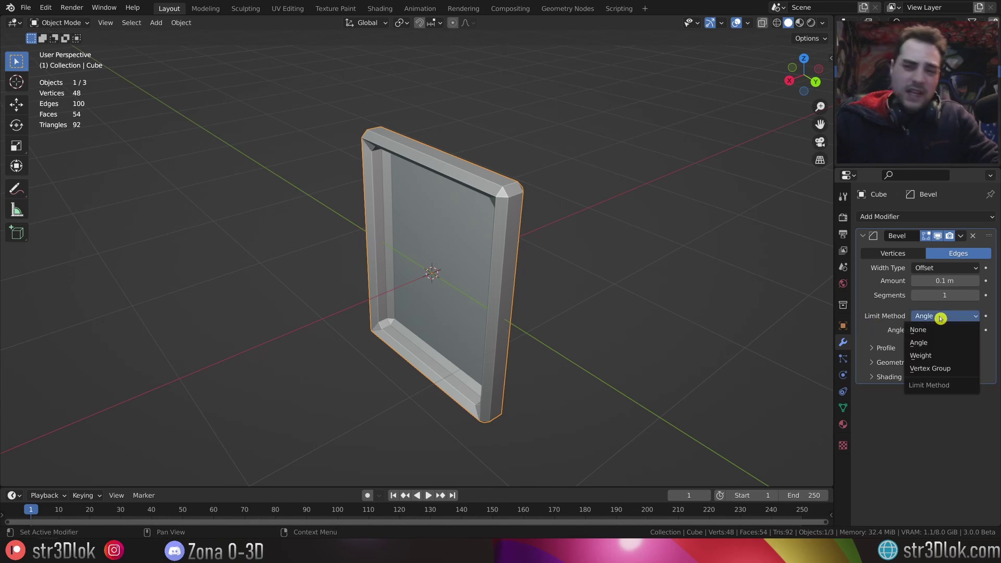
{"action": "left_click", "coordinate": [935, 369]}
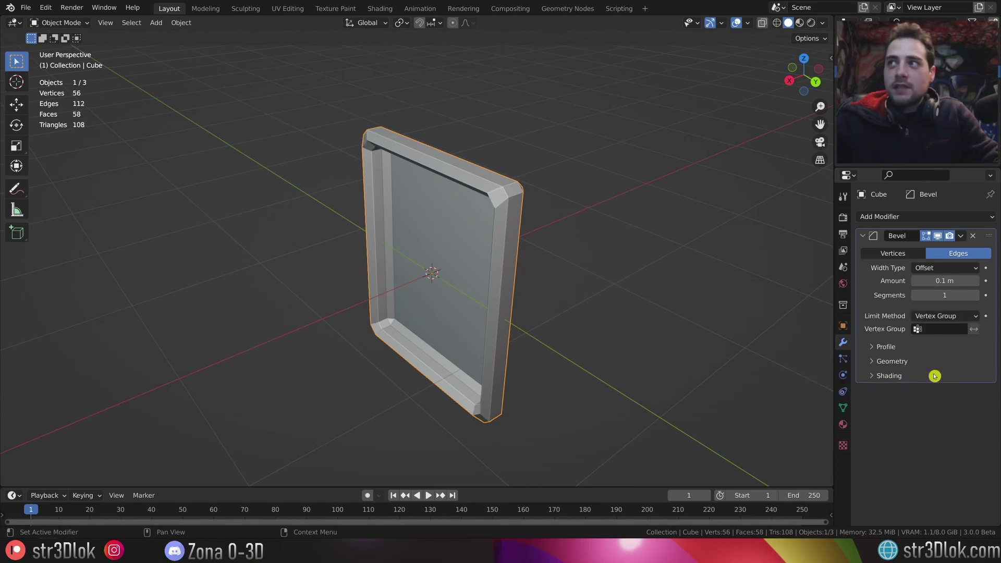
{"action": "left_click", "coordinate": [930, 332]}
{"action": "left_click", "coordinate": [885, 349]}
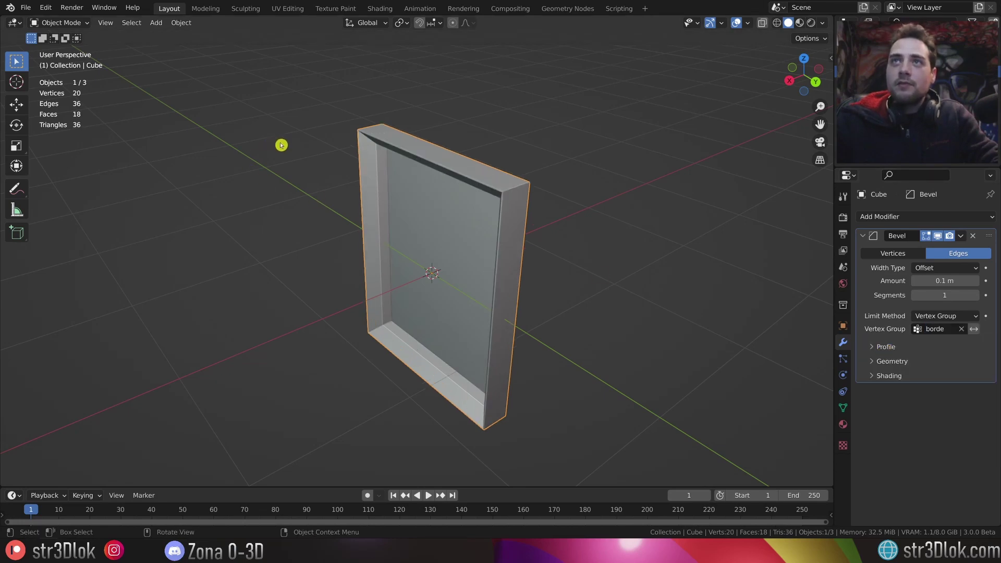
Set the bevel Amount to 0.068 m with 2 segments.
{"action": "scroll", "coordinate": [356, 248], "scroll_direction": "up", "scroll_amount": 4}
{"action": "scroll", "coordinate": [400, 271], "scroll_direction": "up", "scroll_amount": 3}
{"action": "scroll", "coordinate": [408, 206], "scroll_direction": "up", "scroll_amount": 2}
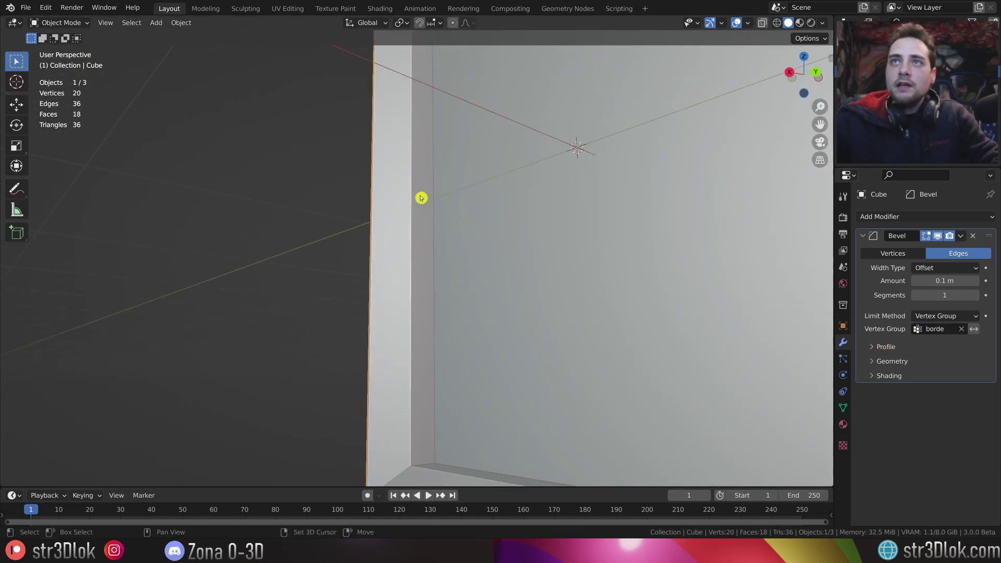
{"action": "scroll", "coordinate": [422, 198], "scroll_direction": "down", "scroll_amount": 3}
{"action": "scroll", "coordinate": [422, 240], "scroll_direction": "down", "scroll_amount": 3}
{"action": "scroll", "coordinate": [412, 252], "scroll_direction": "down", "scroll_amount": 3}
{"action": "scroll", "coordinate": [411, 259], "scroll_direction": "down", "scroll_amount": 1}
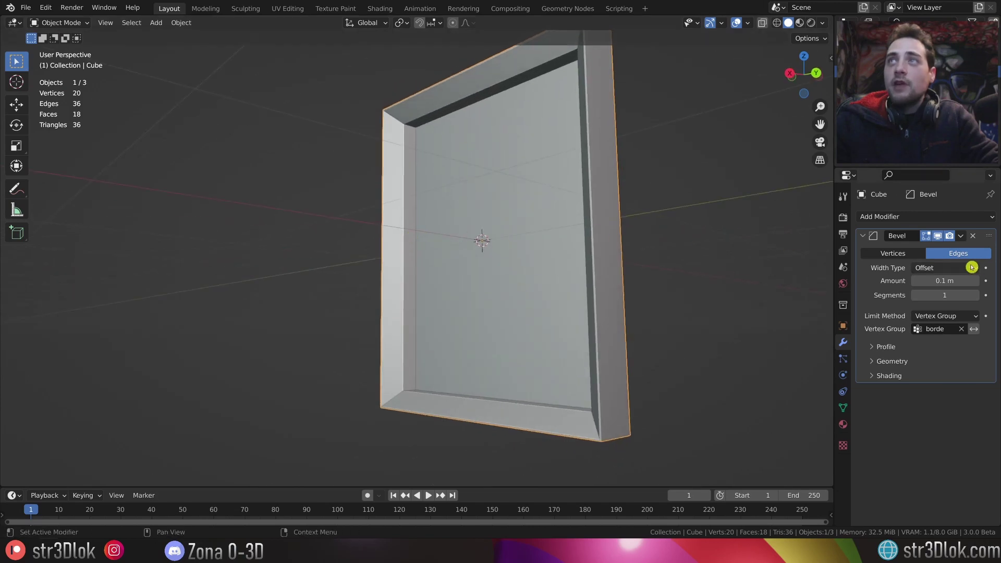
{"action": "mouse_move", "coordinate": [945, 281]}
{"action": "left_mouse_down"}
{"action": "mouse_move", "coordinate": [934, 281]}
{"action": "mouse_move", "coordinate": [971, 291]}
{"action": "mouse_move", "coordinate": [918, 281]}
{"action": "mouse_move", "coordinate": [960, 281]}
{"action": "left_mouse_up"}
{"action": "left_click", "coordinate": [977, 298]}
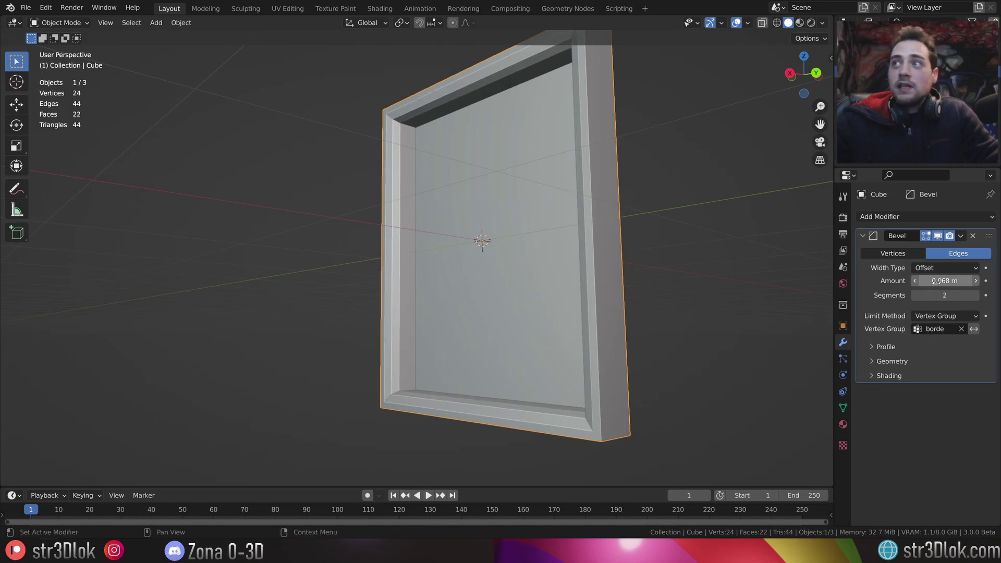
Expand the bevel Profile options and switch it to Custom.
{"action": "left_click", "coordinate": [874, 350]}
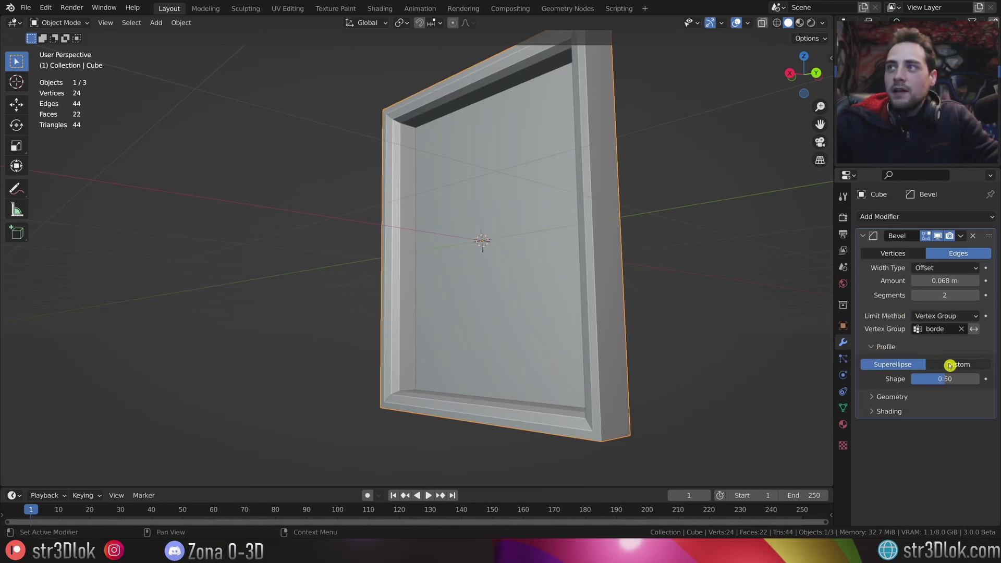
{"action": "scroll", "coordinate": [397, 124], "scroll_direction": "up", "scroll_amount": 5}
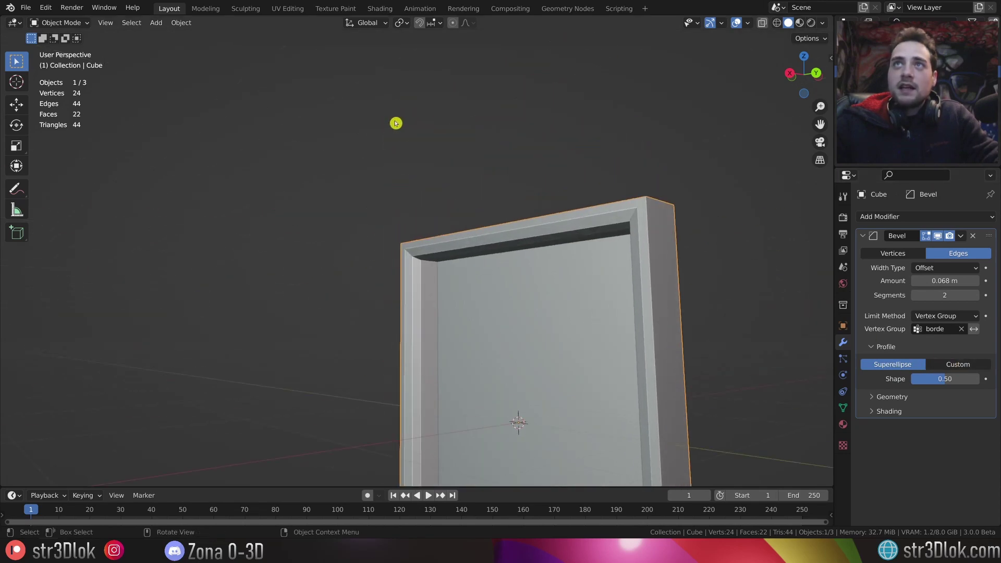
{"action": "mouse_move", "coordinate": [378, 201]}
{"action": "middle_mouse_down"}
{"action": "mouse_move", "coordinate": [466, 247]}
{"action": "mouse_move", "coordinate": [338, 197]}
{"action": "middle_mouse_up"}
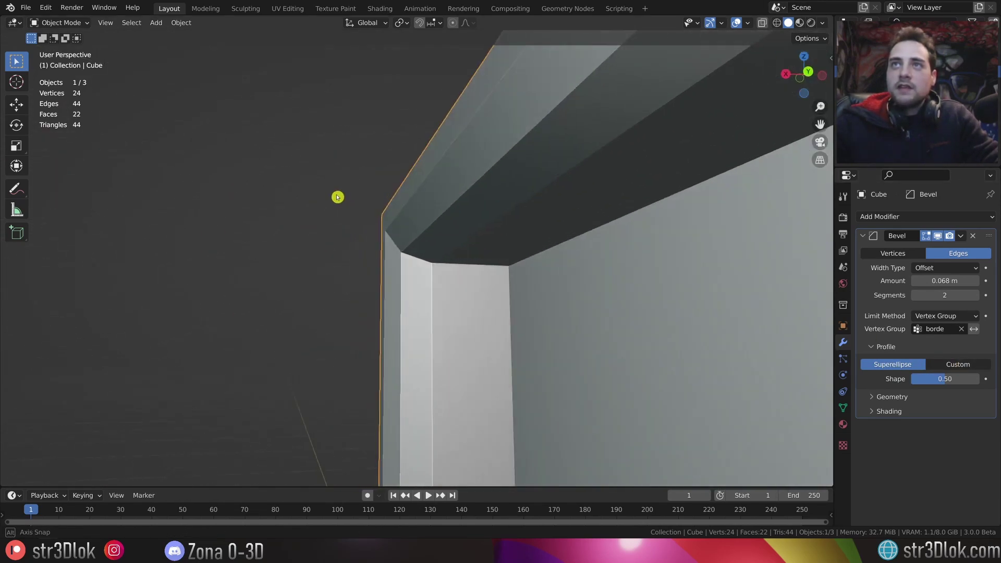
{"action": "left_click", "coordinate": [949, 365]}
{"action": "scroll", "coordinate": [913, 383], "scroll_direction": "down", "scroll_amount": 2}
{"action": "scroll", "coordinate": [913, 384], "scroll_direction": "down", "scroll_amount": 2}
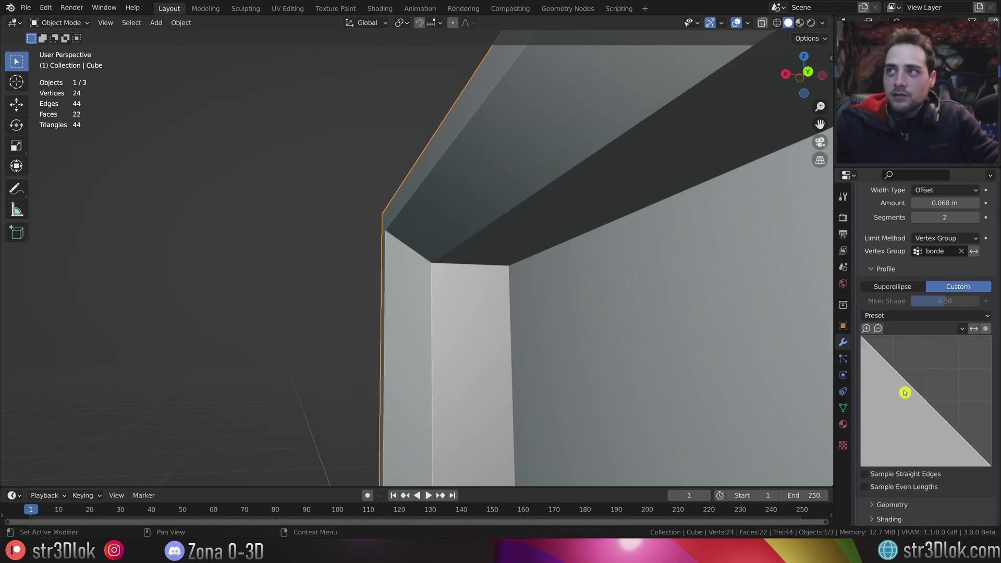
Try extra profile curve points, delete them, and apply the Crown Molding preset.
{"action": "left_click_drag", "start_coordinate": [905, 392], "coordinate": [908, 404]}
{"action": "left_click_drag", "start_coordinate": [942, 434], "coordinate": [950, 369]}
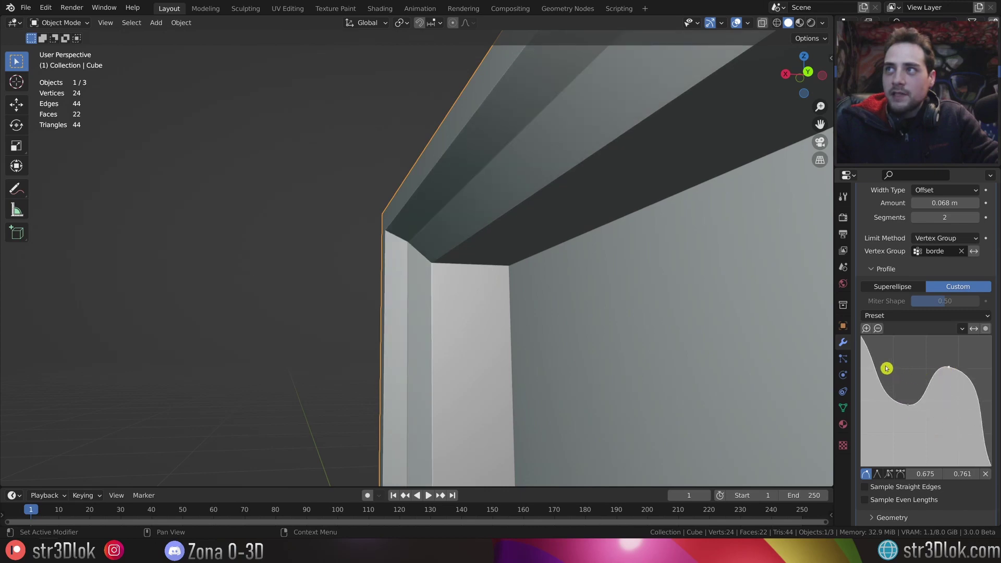
{"action": "key", "text": "Delete"}
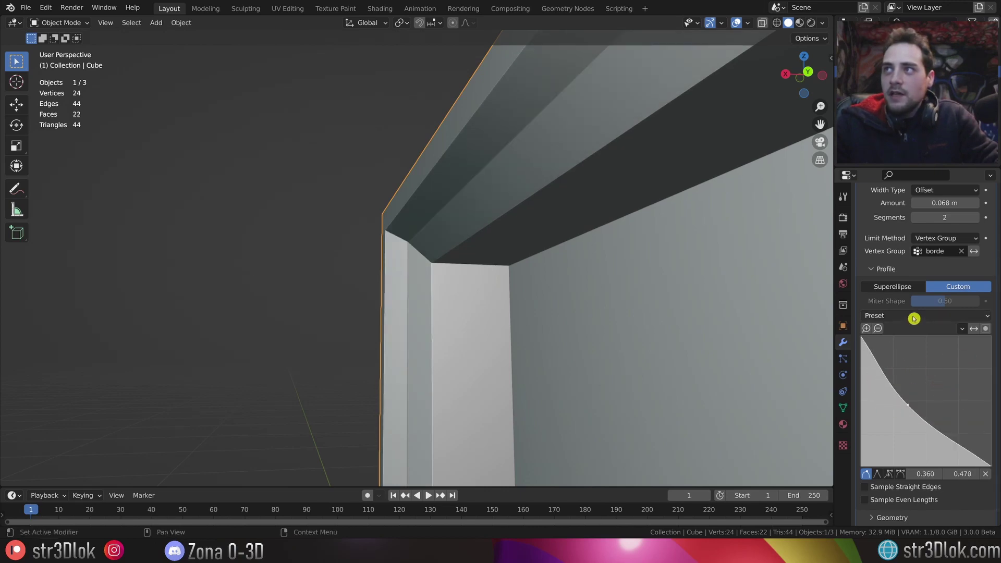
{"action": "key", "text": "Delete"}
{"action": "left_click", "coordinate": [912, 316]}
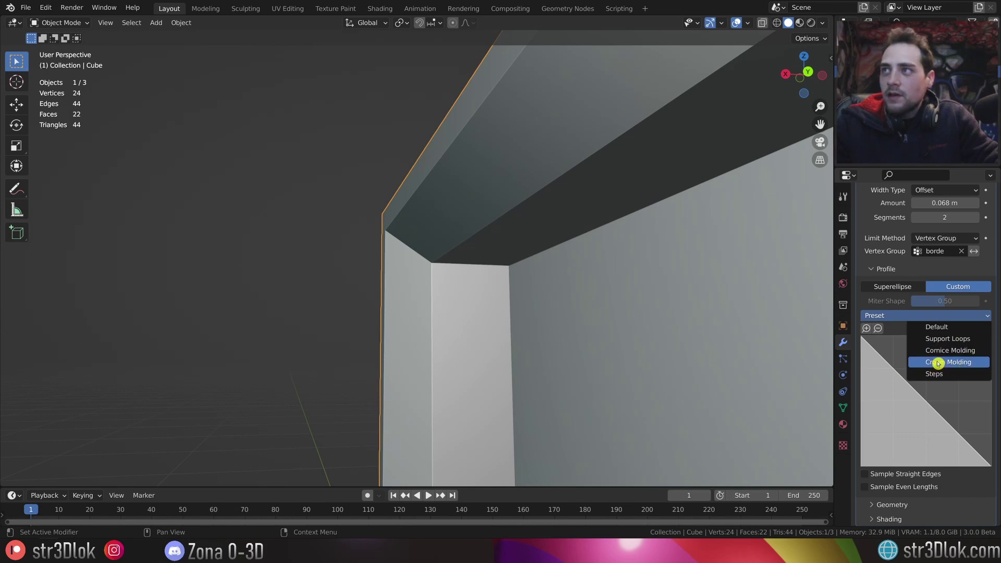
{"action": "left_click", "coordinate": [939, 364]}
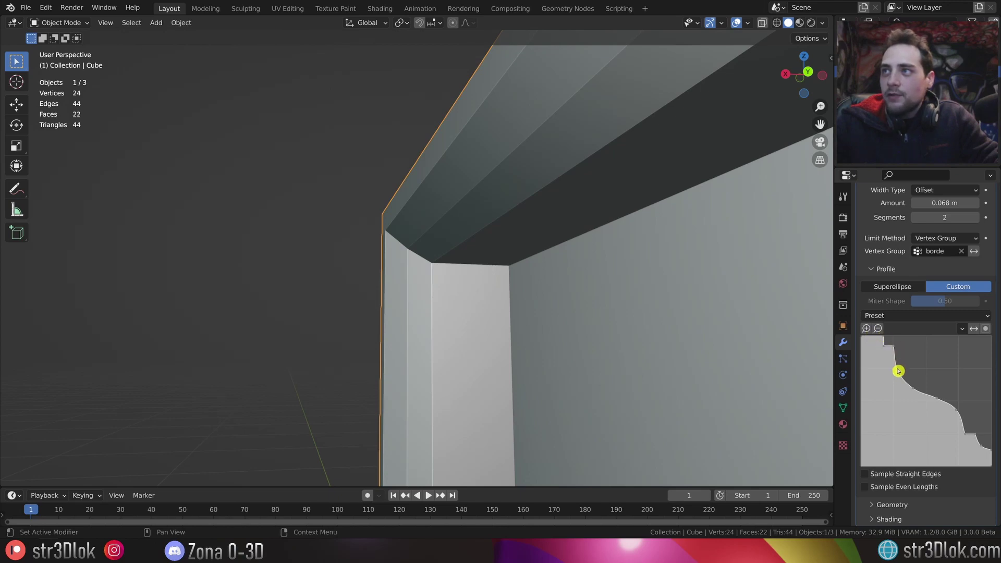
Raise the bevel to 25 segments so the molding shows.
{"action": "scroll", "coordinate": [920, 372], "scroll_direction": "up", "scroll_amount": 5}
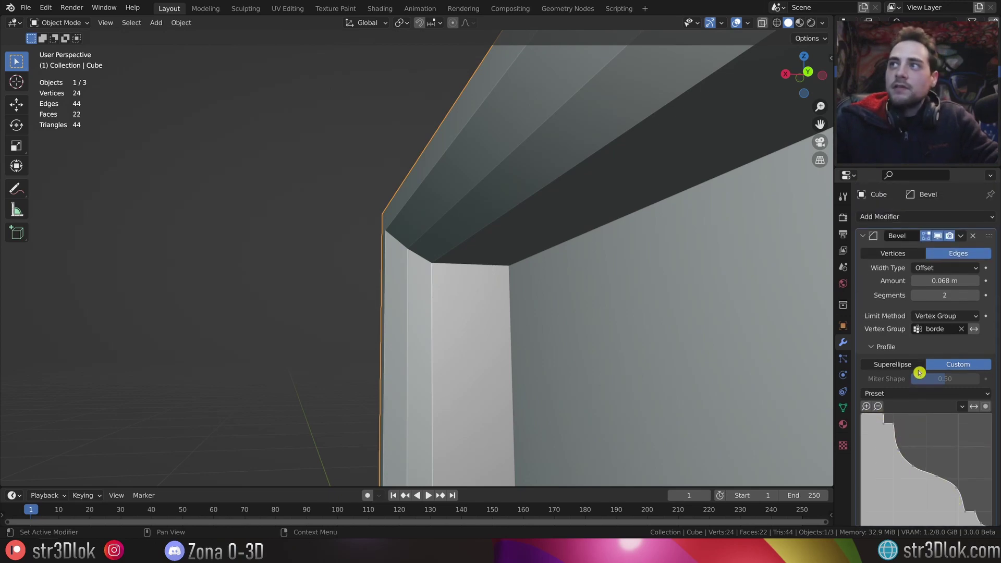
{"action": "left_click", "coordinate": [944, 296]}
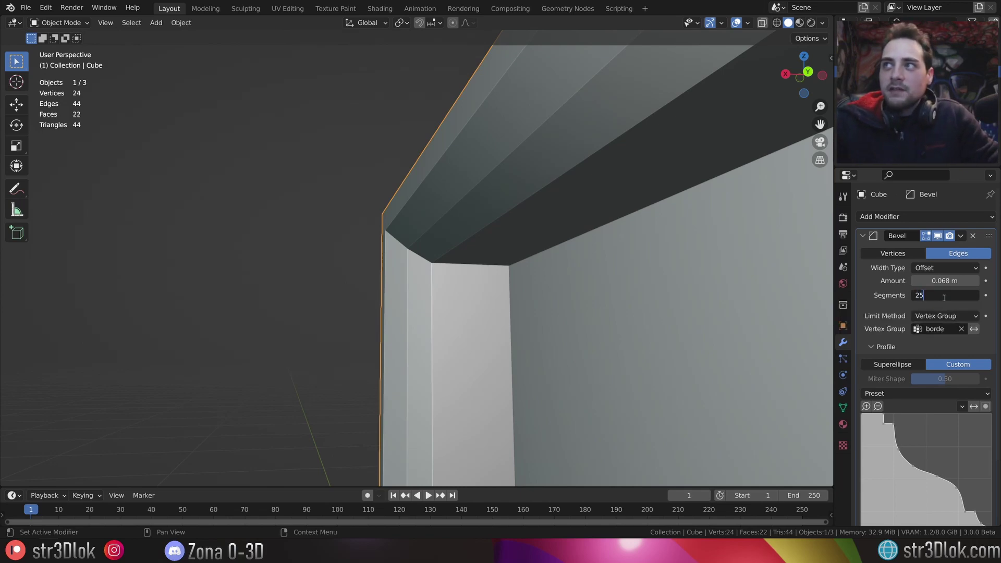
{"action": "key", "text": "Return"}
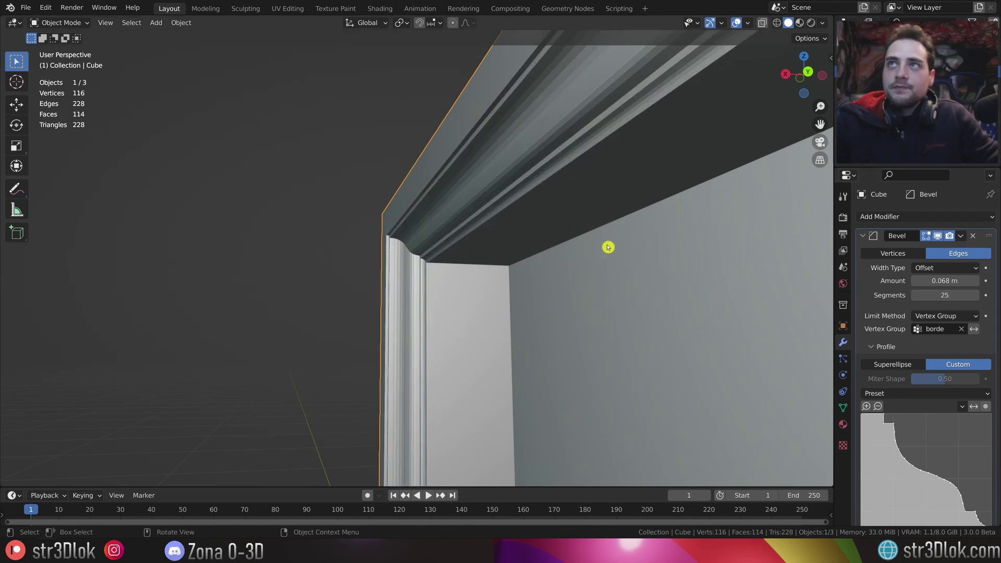
{"action": "mouse_move", "coordinate": [608, 248]}
{"action": "middle_mouse_down"}
{"action": "mouse_move", "coordinate": [399, 295]}
{"action": "mouse_move", "coordinate": [438, 295]}
{"action": "middle_mouse_up"}
Shade the frame smooth and show its mesh data properties.
{"action": "scroll", "coordinate": [438, 295], "scroll_direction": "up", "scroll_amount": 2}
{"action": "scroll", "coordinate": [470, 302], "scroll_direction": "up", "scroll_amount": 2}
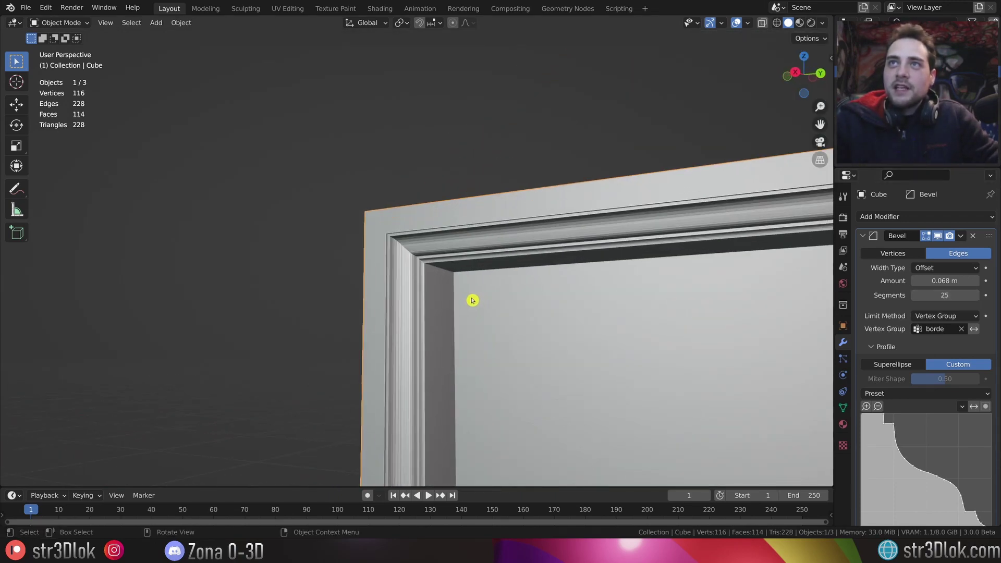
{"action": "scroll", "coordinate": [472, 297], "scroll_direction": "up", "scroll_amount": 2}
{"action": "right_click", "coordinate": [475, 208]}
{"action": "left_click", "coordinate": [475, 208]}
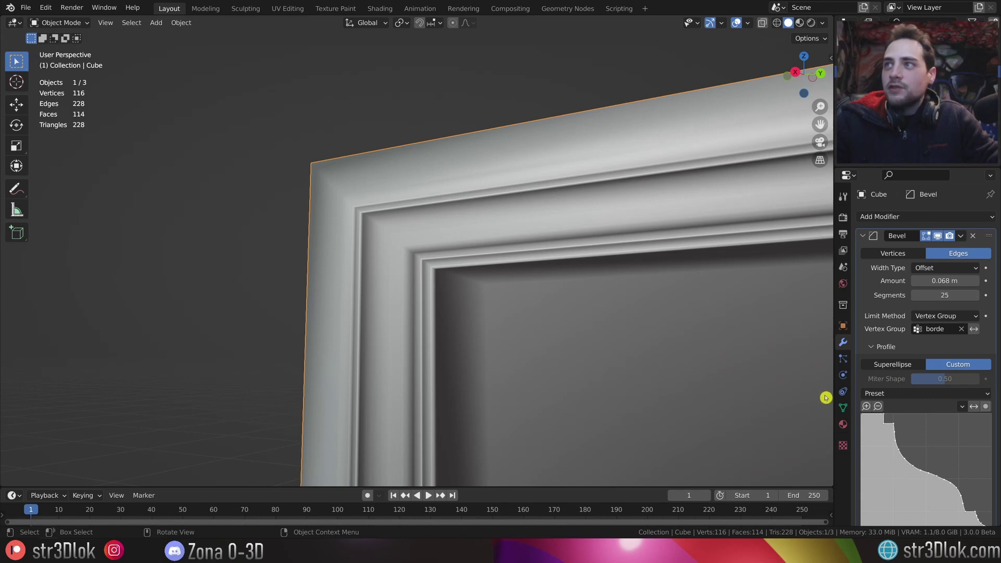
{"action": "left_click", "coordinate": [844, 408]}
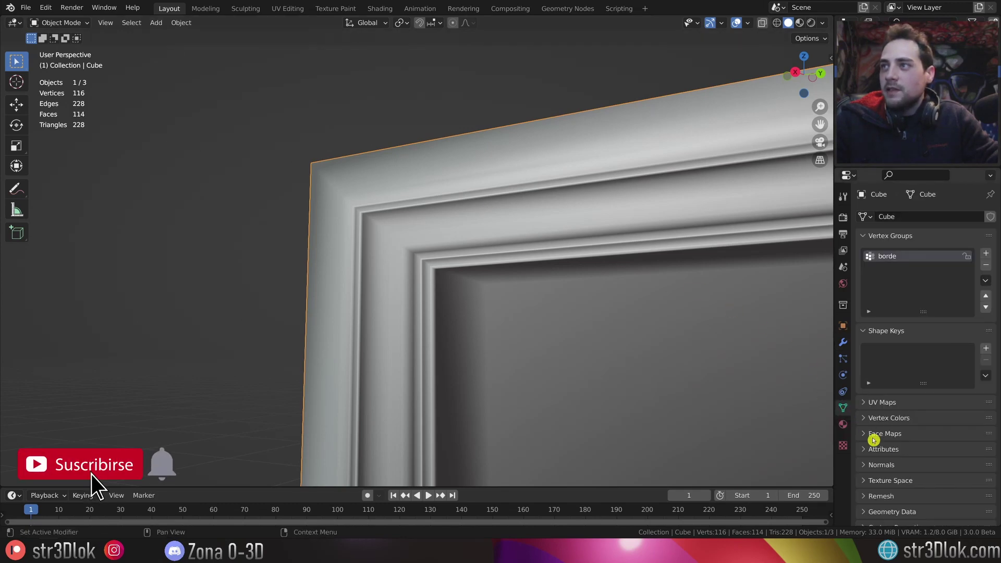
Enable Auto Smooth at 30° under Normals.
{"action": "left_click", "coordinate": [865, 465]}
{"action": "left_click", "coordinate": [918, 485]}
{"action": "mouse_move", "coordinate": [693, 414]}
{"action": "middle_mouse_down"}
{"action": "mouse_move", "coordinate": [579, 358]}
{"action": "mouse_move", "coordinate": [512, 369]}
{"action": "mouse_move", "coordinate": [532, 332]}
{"action": "middle_mouse_up"}
{"action": "scroll", "coordinate": [532, 331], "scroll_direction": "down", "scroll_amount": 1}
{"action": "scroll", "coordinate": [527, 261], "scroll_direction": "down", "scroll_amount": 5}
{"action": "mouse_move", "coordinate": [522, 371]}
{"action": "middle_mouse_down"}
{"action": "mouse_move", "coordinate": [474, 271]}
{"action": "mouse_move", "coordinate": [455, 319]}
{"action": "middle_mouse_up"}
{"action": "scroll", "coordinate": [455, 319], "scroll_direction": "up", "scroll_amount": 5}
Back in the Bevel modifier, change the Amount to 0.095 m.
{"action": "middle_click_drag", "start_coordinate": [409, 371], "coordinate": [425, 196]}
{"action": "scroll", "coordinate": [402, 167], "scroll_direction": "down", "scroll_amount": 2}
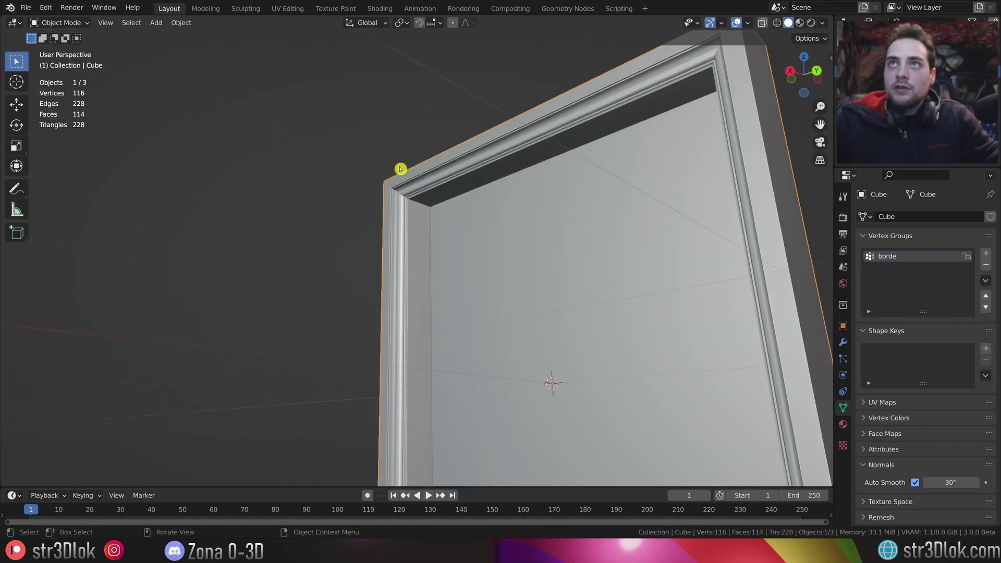
{"action": "scroll", "coordinate": [405, 204], "scroll_direction": "up", "scroll_amount": 1}
{"action": "scroll", "coordinate": [406, 204], "scroll_direction": "up", "scroll_amount": 2}
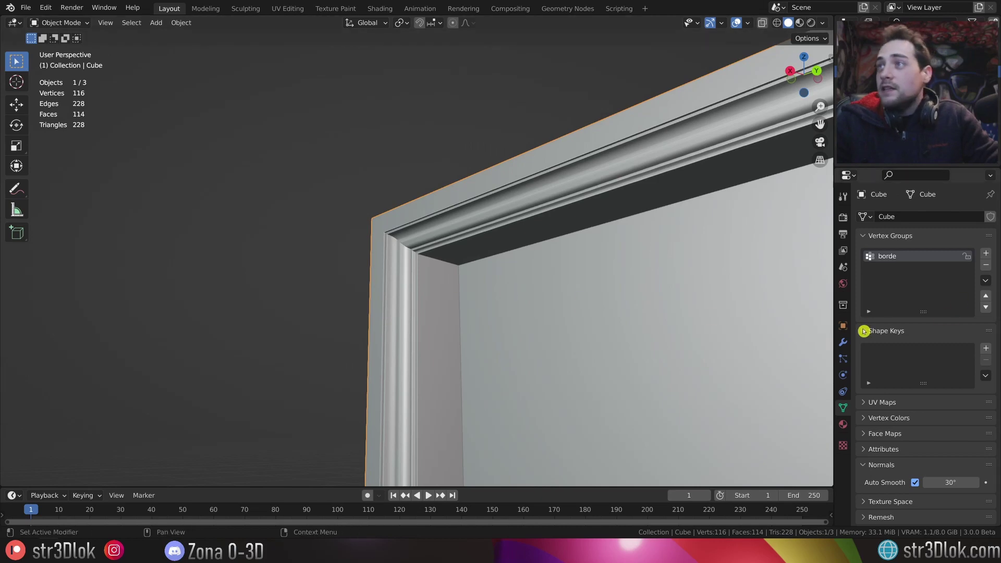
{"action": "left_click", "coordinate": [846, 344]}
{"action": "mouse_move", "coordinate": [930, 282]}
{"action": "left_mouse_down"}
{"action": "mouse_move", "coordinate": [897, 282]}
{"action": "mouse_move", "coordinate": [970, 282]}
{"action": "left_mouse_up"}
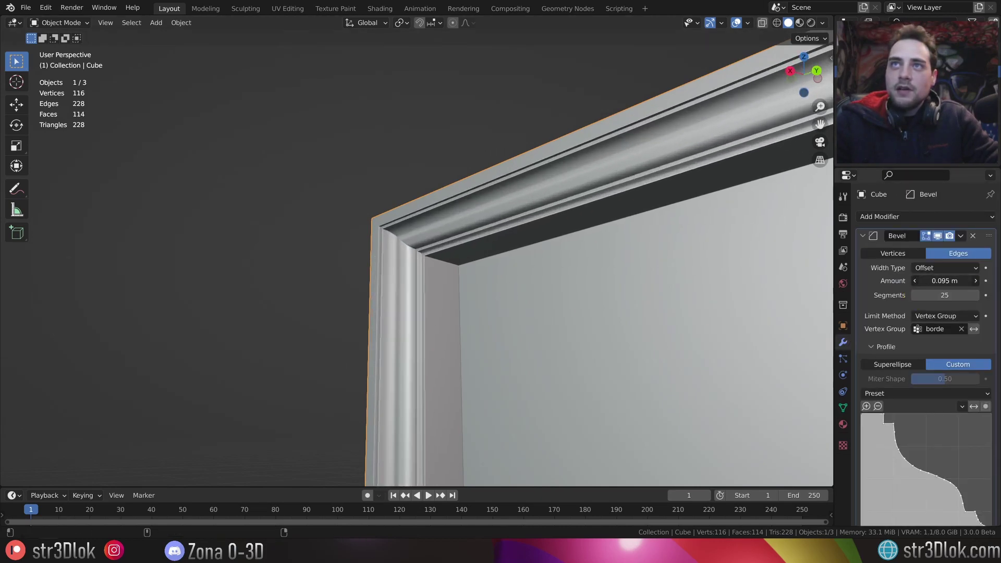
Widen the bevel Amount to 0.149 m and view the whole frame.
{"action": "scroll", "coordinate": [442, 313], "scroll_direction": "down", "scroll_amount": 5}
{"action": "mouse_move", "coordinate": [442, 313]}
{"action": "middle_mouse_down"}
{"action": "mouse_move", "coordinate": [552, 347]}
{"action": "mouse_move", "coordinate": [469, 360]}
{"action": "mouse_move", "coordinate": [416, 342]}
{"action": "middle_mouse_up"}
{"action": "scroll", "coordinate": [415, 341], "scroll_direction": "up", "scroll_amount": 6}
{"action": "scroll", "coordinate": [474, 331], "scroll_direction": "down", "scroll_amount": 2}
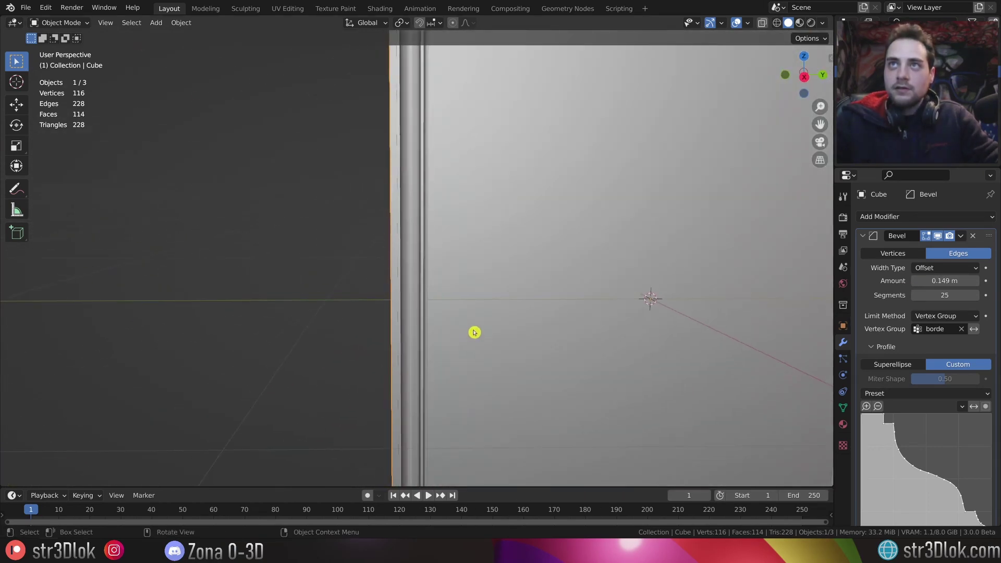
{"action": "scroll", "coordinate": [481, 311], "scroll_direction": "down", "scroll_amount": 6}
{"action": "mouse_move", "coordinate": [480, 311]}
{"action": "middle_mouse_down"}
{"action": "mouse_move", "coordinate": [393, 320]}
{"action": "mouse_move", "coordinate": [397, 275]}
{"action": "middle_mouse_up"}
{"action": "scroll", "coordinate": [397, 275], "scroll_direction": "up", "scroll_amount": 4}
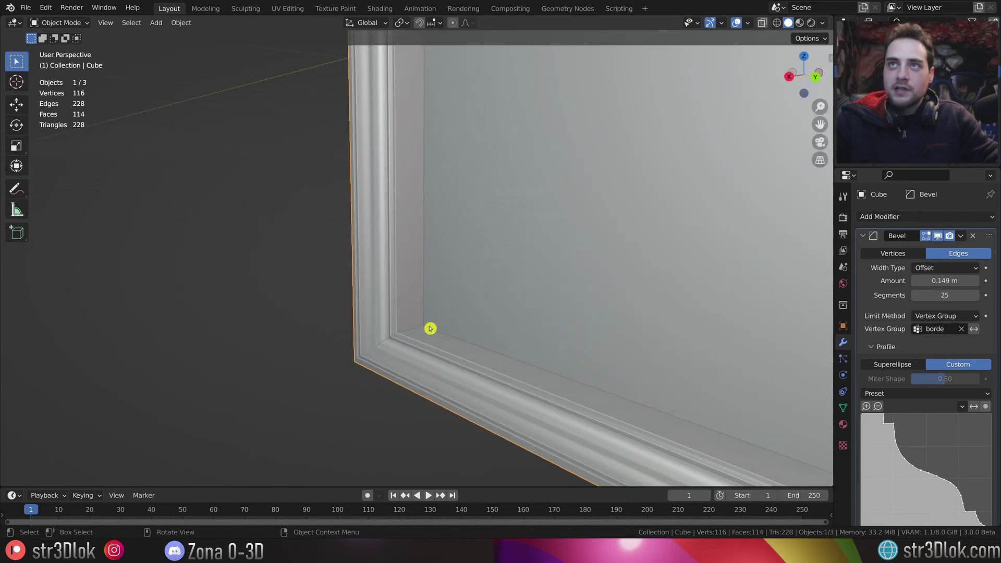
{"action": "scroll", "coordinate": [666, 373], "scroll_direction": "up", "scroll_amount": 2}
{"action": "scroll", "coordinate": [921, 407], "scroll_direction": "down", "scroll_amount": 3}
{"action": "scroll", "coordinate": [921, 407], "scroll_direction": "up", "scroll_amount": 3}
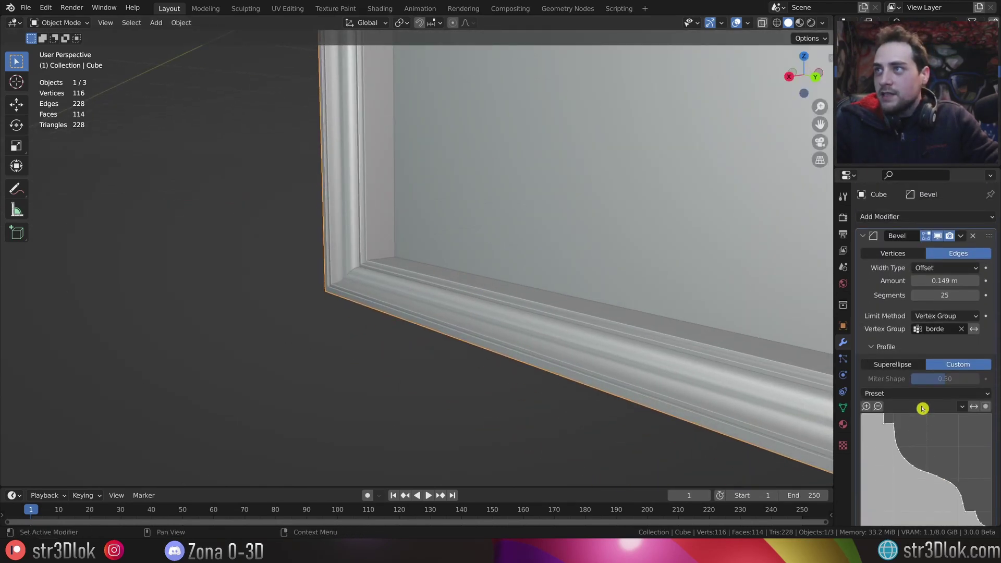
{"action": "scroll", "coordinate": [921, 407], "scroll_direction": "down", "scroll_amount": 3}
Enlarge the properties panel for a closer look at the bevel settings.
{"action": "middle_click_drag", "start_coordinate": [928, 390], "coordinate": [922, 382], "text": "ctrl"}
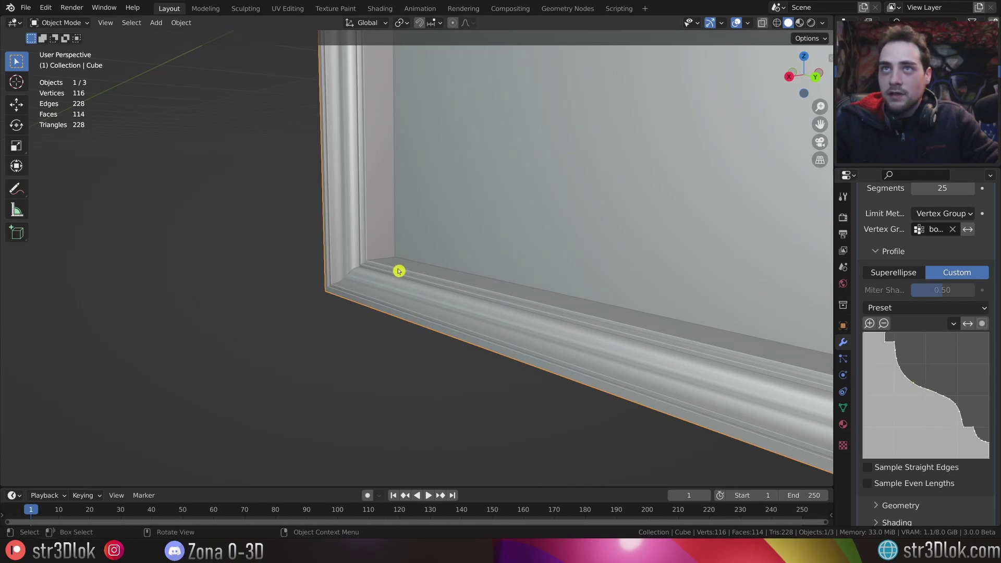
{"action": "scroll", "coordinate": [352, 271], "scroll_direction": "up", "scroll_amount": 2}
{"action": "scroll", "coordinate": [362, 280], "scroll_direction": "up", "scroll_amount": 2}
Pull a new point up in the custom profile curve to carve a notch.
{"action": "scroll", "coordinate": [345, 262], "scroll_direction": "up", "scroll_amount": 1}
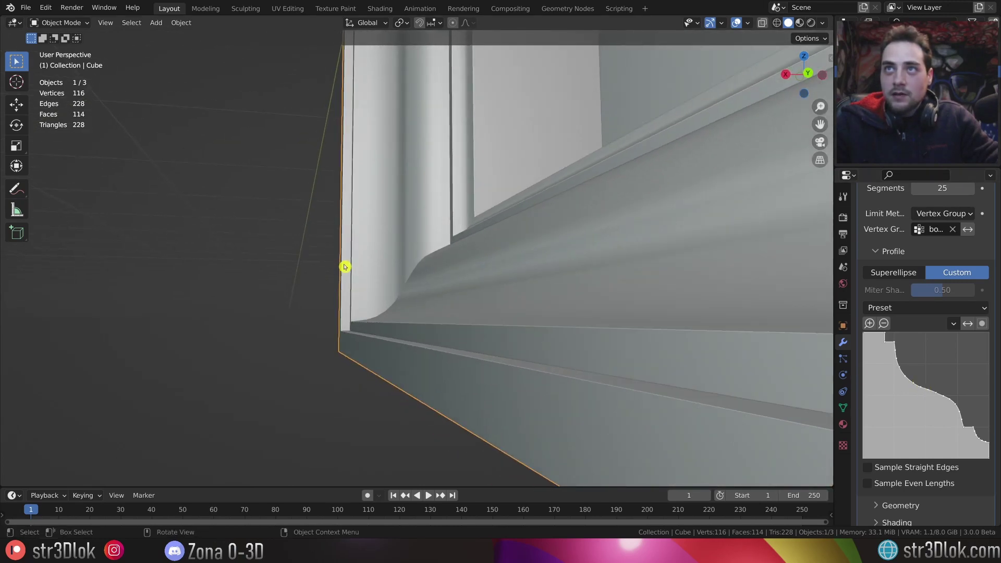
{"action": "left_click_drag", "start_coordinate": [931, 395], "coordinate": [951, 362]}
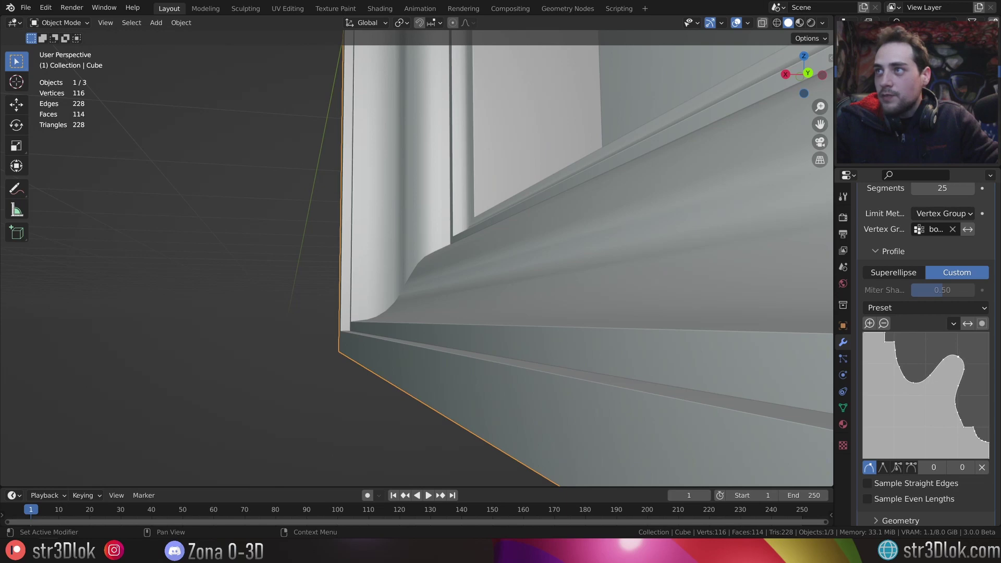
{"action": "scroll", "coordinate": [532, 259], "scroll_direction": "down", "scroll_amount": 3}
{"action": "scroll", "coordinate": [514, 297], "scroll_direction": "up", "scroll_amount": 4}
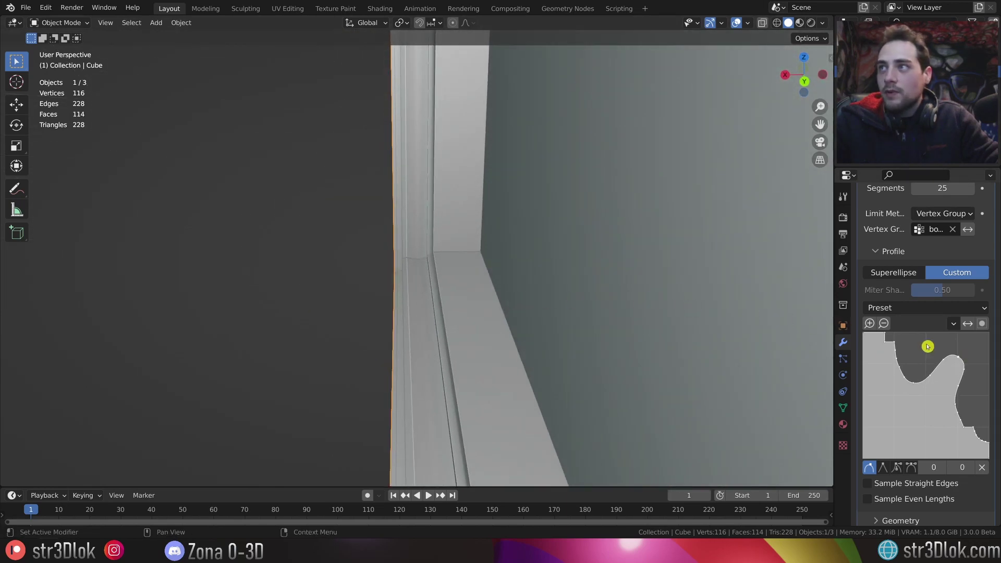
Set the bevel to 35 segments and inspect the frame's bottom edge.
{"action": "scroll", "coordinate": [902, 258], "scroll_direction": "up", "scroll_amount": 3}
{"action": "type", "text": "35"}
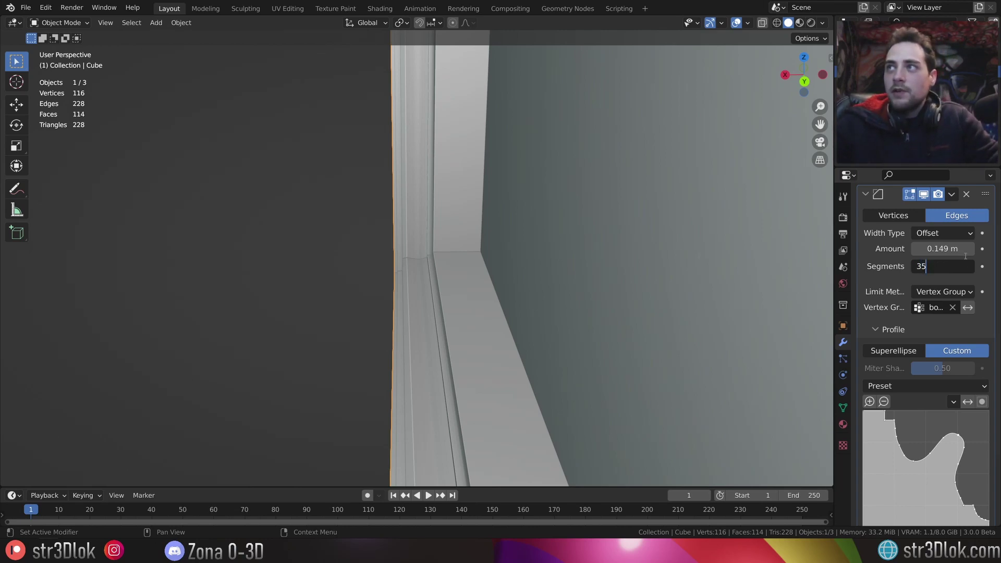
{"action": "key", "text": "Return"}
{"action": "mouse_move", "coordinate": [774, 273]}
{"action": "middle_mouse_down"}
{"action": "mouse_move", "coordinate": [410, 264]}
{"action": "mouse_move", "coordinate": [419, 252]}
{"action": "mouse_move", "coordinate": [367, 260]}
{"action": "mouse_move", "coordinate": [387, 241]}
{"action": "mouse_move", "coordinate": [391, 316]}
{"action": "mouse_move", "coordinate": [418, 246]}
{"action": "mouse_move", "coordinate": [407, 143]}
{"action": "mouse_move", "coordinate": [424, 206]}
{"action": "mouse_move", "coordinate": [371, 228]}
{"action": "mouse_move", "coordinate": [458, 250]}
{"action": "mouse_move", "coordinate": [474, 327]}
{"action": "mouse_move", "coordinate": [437, 254]}
{"action": "mouse_move", "coordinate": [413, 251]}
{"action": "middle_mouse_up"}
{"action": "scroll", "coordinate": [411, 143], "scroll_direction": "up", "scroll_amount": 4}
{"action": "scroll", "coordinate": [459, 250], "scroll_direction": "down", "scroll_amount": 5}
Lift the picture frame straight up along the Z axis.
{"action": "key", "text": "shift+a"}
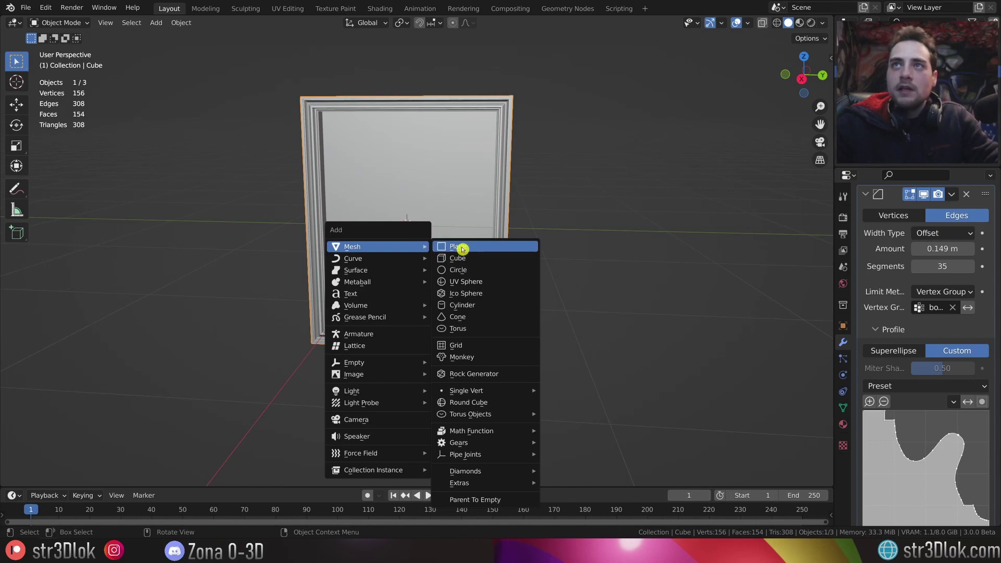
{"action": "middle_click_drag", "start_coordinate": [382, 192], "coordinate": [364, 203]}
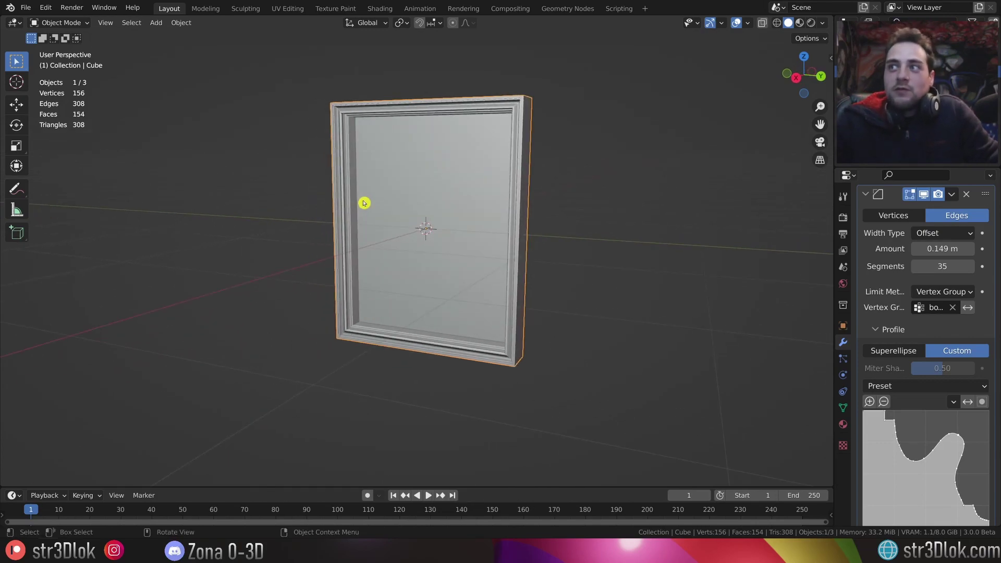
{"action": "scroll", "coordinate": [365, 203], "scroll_direction": "up", "scroll_amount": 3}
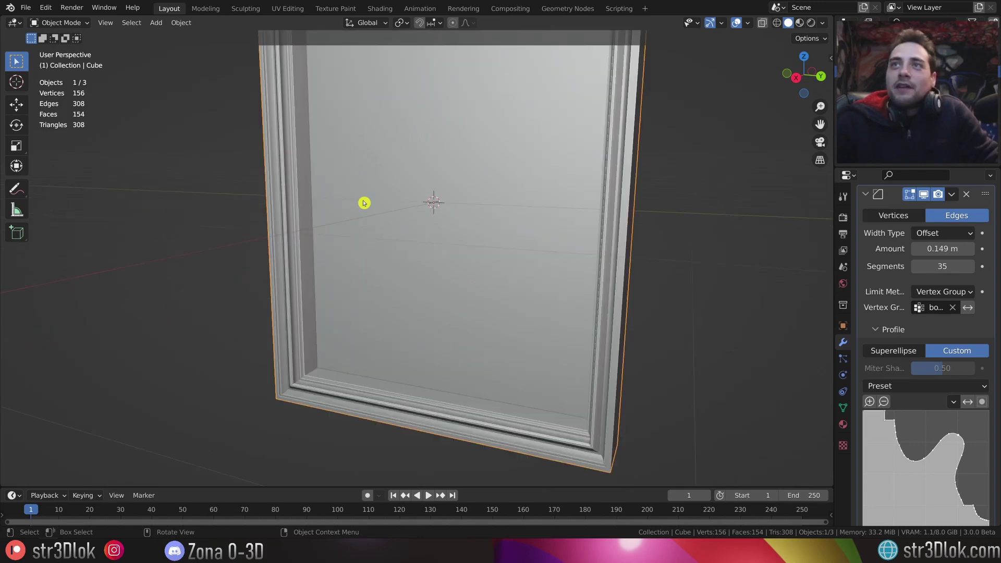
{"action": "scroll", "coordinate": [385, 213], "scroll_direction": "down", "scroll_amount": 5}
{"action": "key", "text": "g"}
{"action": "key", "text": "z"}
{"action": "left_click", "coordinate": [387, 156]}
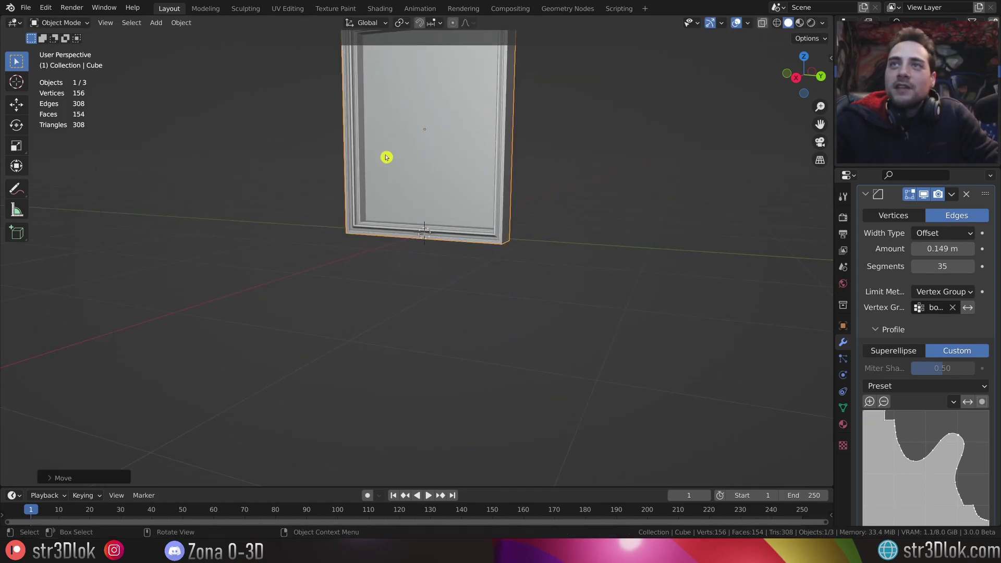
Tilt the frame slightly, move it to a new position, and delete the selected object.
{"action": "middle_click_drag", "start_coordinate": [387, 157], "coordinate": [313, 163]}
{"action": "key", "text": "r"}
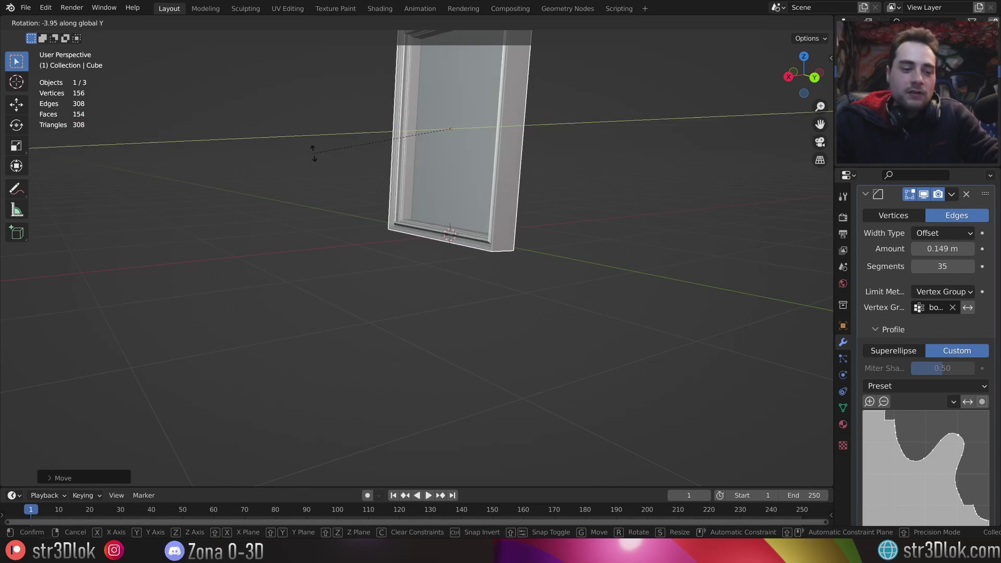
{"action": "left_click", "coordinate": [345, 131]}
{"action": "mouse_move", "coordinate": [345, 130]}
{"action": "middle_mouse_down"}
{"action": "mouse_move", "coordinate": [370, 276]}
{"action": "mouse_move", "coordinate": [577, 183]}
{"action": "mouse_move", "coordinate": [579, 245]}
{"action": "middle_mouse_up"}
{"action": "key", "text": "g"}
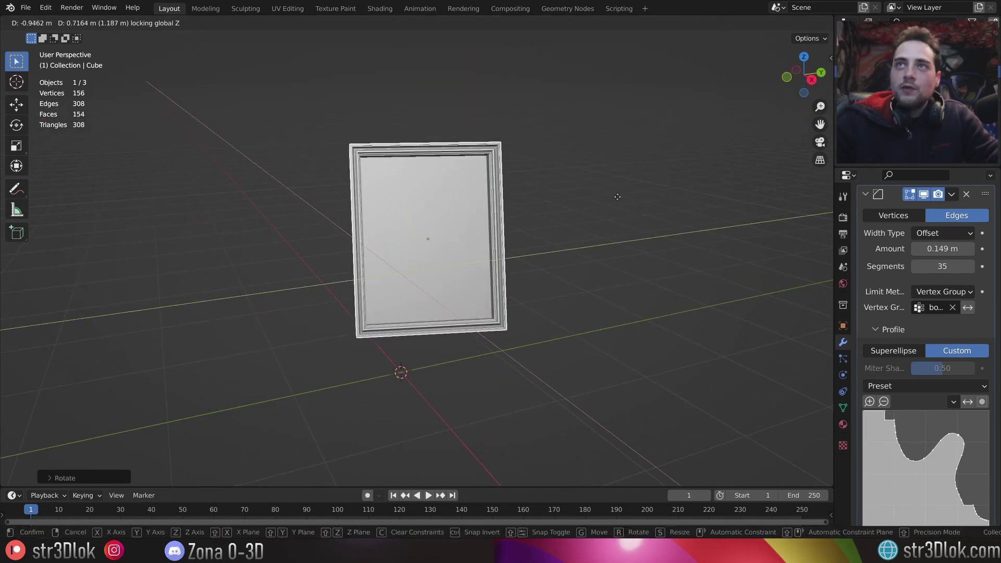
{"action": "left_click", "coordinate": [570, 208]}
{"action": "key", "text": "x"}
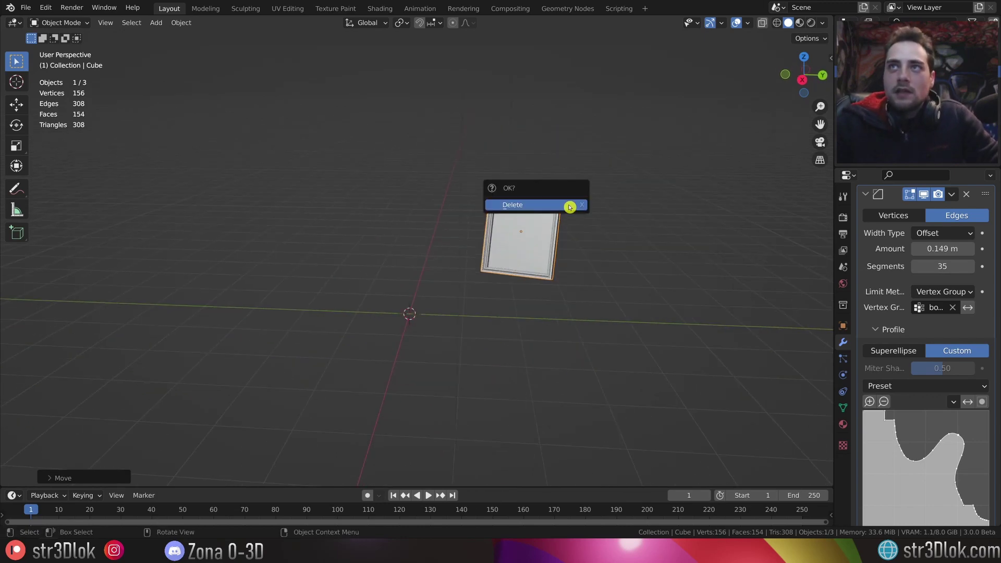
{"action": "left_click", "coordinate": [570, 207]}
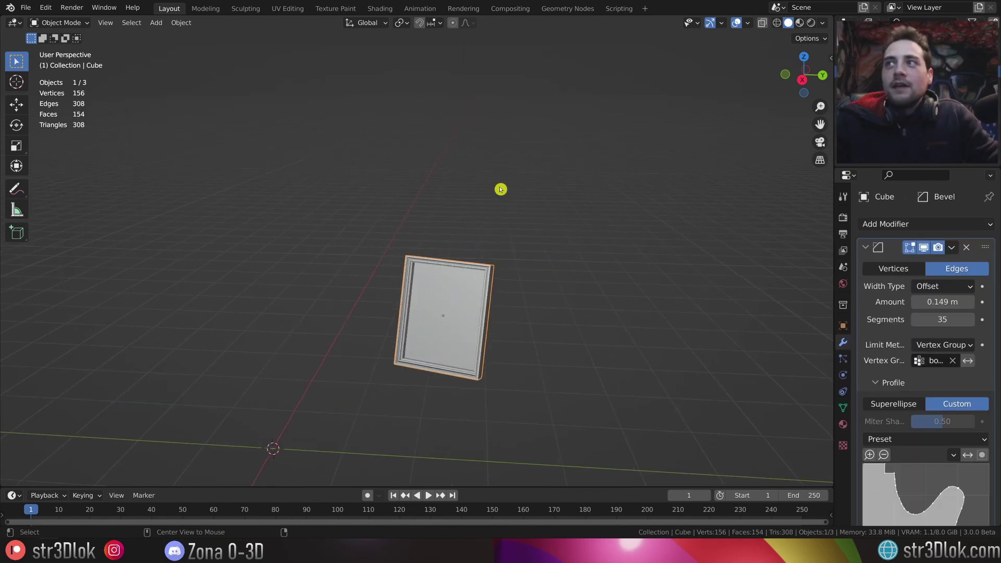
Widen the Properties editor so the Bevel modifier settings show full labels, then re-expand that panel.
{"action": "scroll", "coordinate": [500, 190], "scroll_direction": "up", "scroll_amount": 4}
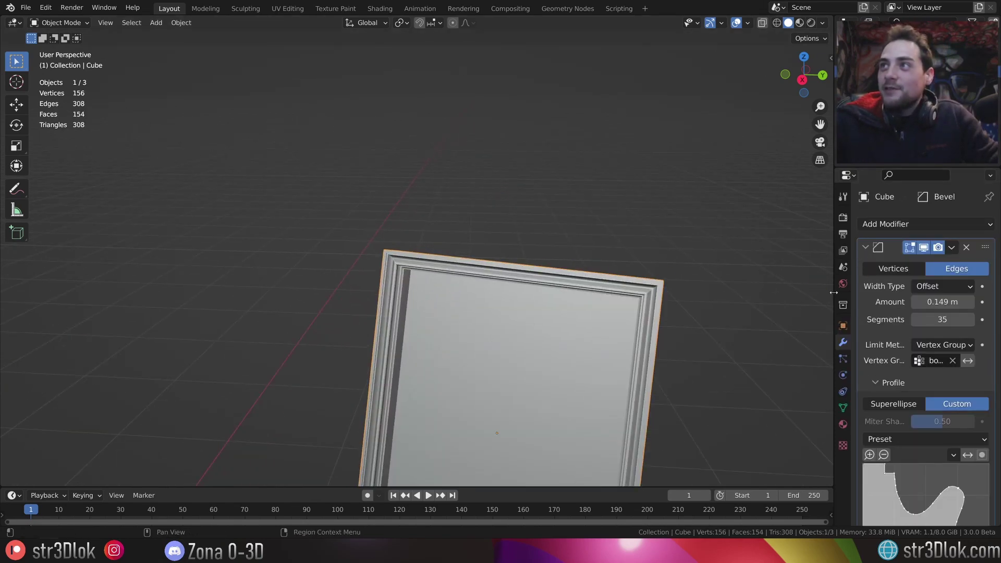
{"action": "left_click_drag", "start_coordinate": [834, 292], "coordinate": [784, 299]}
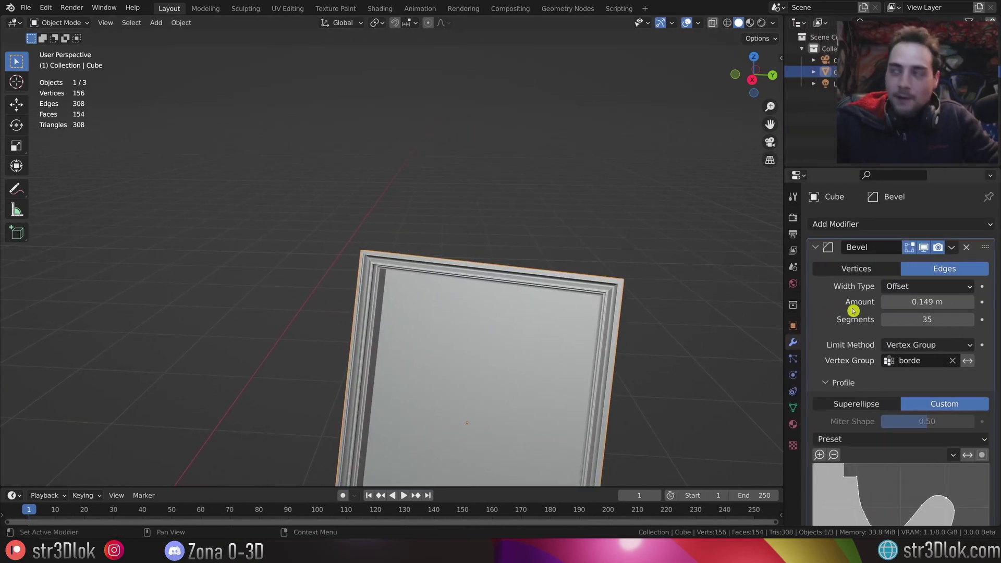
{"action": "left_click", "coordinate": [815, 249]}
{"action": "left_click", "coordinate": [816, 249]}
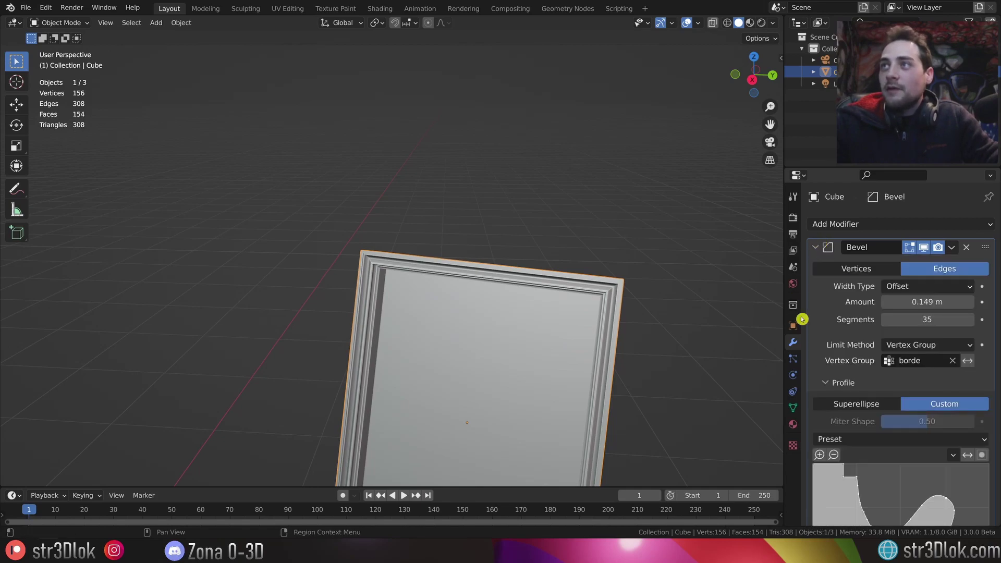
{"action": "mouse_move", "coordinate": [481, 289]}
{"action": "middle_mouse_down"}
{"action": "mouse_move", "coordinate": [377, 265]}
{"action": "mouse_move", "coordinate": [372, 305]}
{"action": "mouse_move", "coordinate": [417, 251]}
{"action": "mouse_move", "coordinate": [348, 340]}
{"action": "mouse_move", "coordinate": [398, 288]}
{"action": "middle_mouse_up"}
{"action": "scroll", "coordinate": [377, 265], "scroll_direction": "up", "scroll_amount": 5}
Assign one of the block's edges to the 'borde' vertex group and view the bevel result.
{"action": "key", "text": "Tab"}
{"action": "scroll", "coordinate": [364, 293], "scroll_direction": "up", "scroll_amount": 3}
{"action": "scroll", "coordinate": [364, 293], "scroll_direction": "down", "scroll_amount": 4}
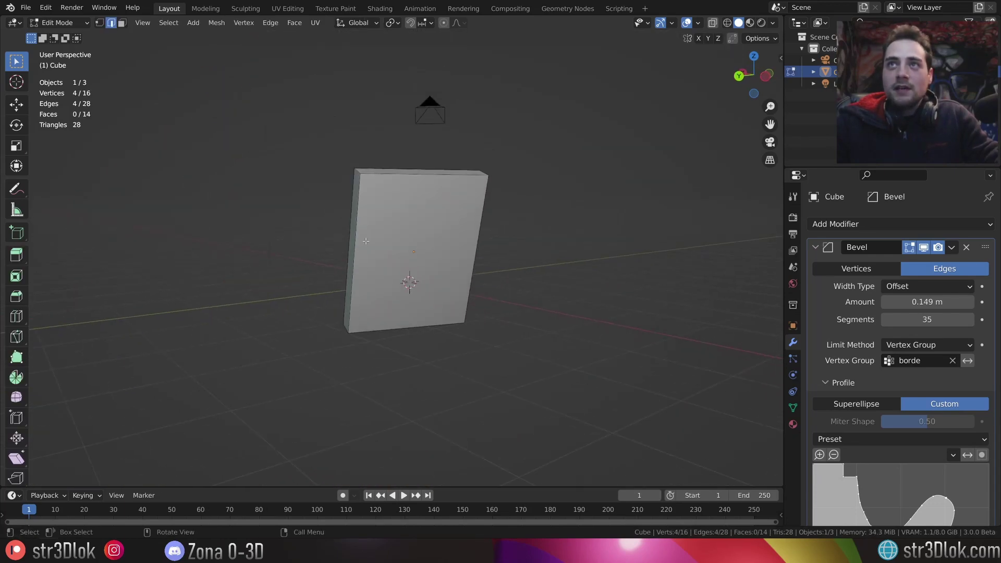
{"action": "left_click", "coordinate": [354, 229]}
{"action": "mouse_move", "coordinate": [355, 228]}
{"action": "middle_mouse_down"}
{"action": "mouse_move", "coordinate": [324, 283]}
{"action": "mouse_move", "coordinate": [415, 273]}
{"action": "middle_mouse_up"}
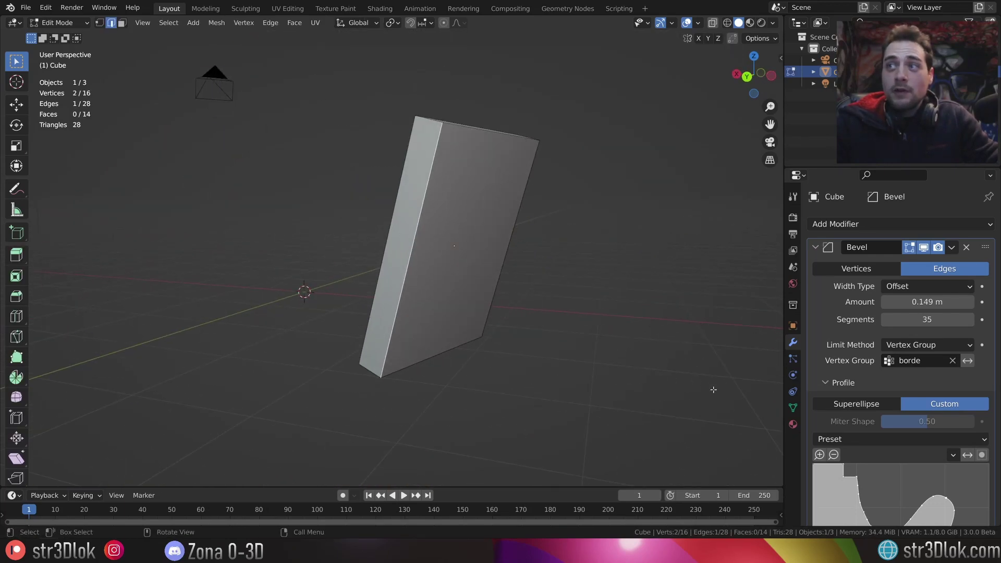
{"action": "left_click", "coordinate": [791, 410]}
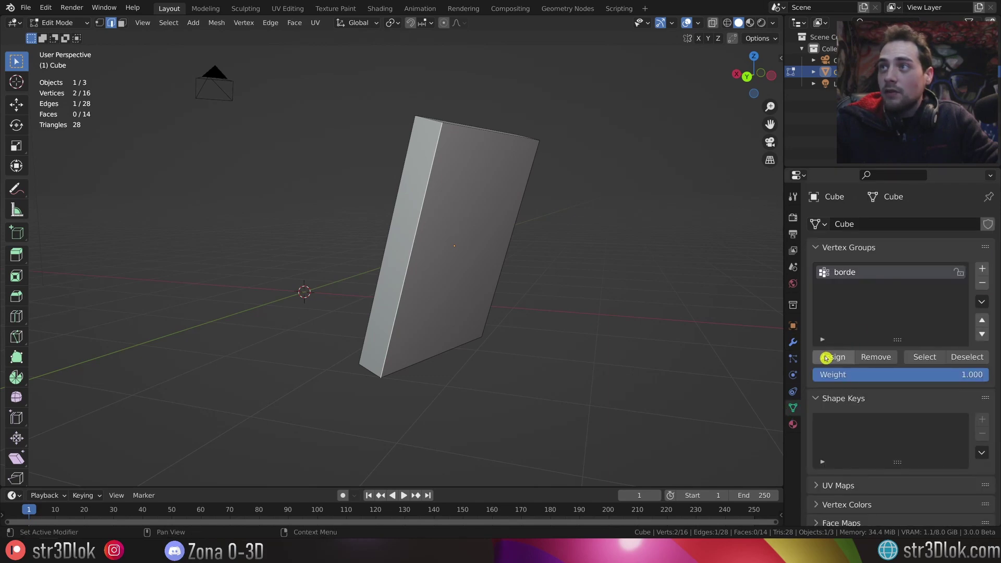
{"action": "left_click", "coordinate": [827, 357]}
{"action": "key", "text": "Tab"}
{"action": "mouse_move", "coordinate": [454, 174]}
{"action": "middle_mouse_down"}
{"action": "mouse_move", "coordinate": [400, 237]}
{"action": "mouse_move", "coordinate": [449, 190]}
{"action": "mouse_move", "coordinate": [474, 83]}
{"action": "mouse_move", "coordinate": [579, 163]}
{"action": "mouse_move", "coordinate": [474, 226]}
{"action": "mouse_move", "coordinate": [403, 214]}
{"action": "middle_mouse_up"}
Add the further selected edges to 'borde' and inspect the finished molded frame.
{"action": "key", "text": "Tab"}
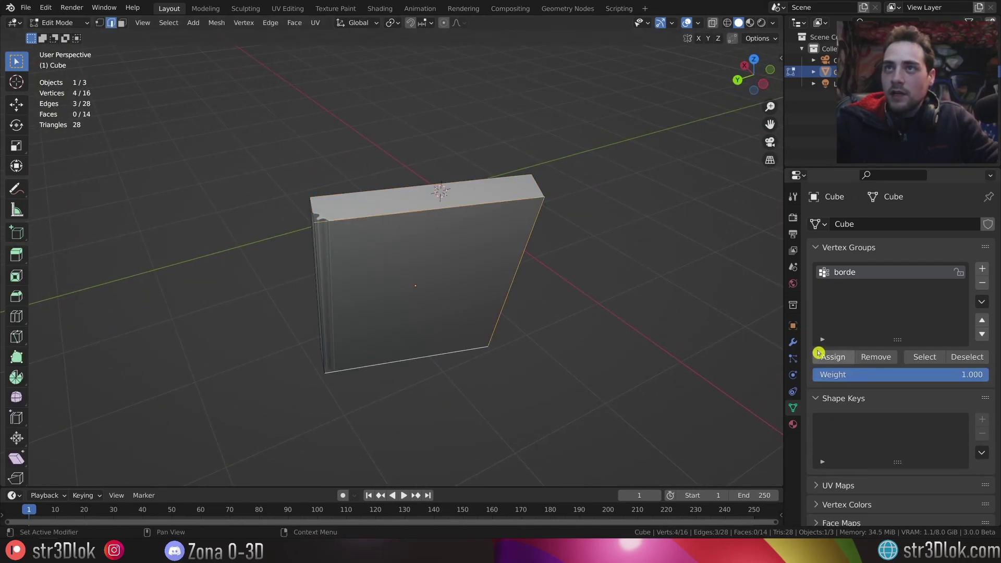
{"action": "left_click", "coordinate": [832, 359]}
{"action": "key", "text": "Tab"}
{"action": "mouse_move", "coordinate": [512, 282]}
{"action": "middle_mouse_down"}
{"action": "mouse_move", "coordinate": [449, 266]}
{"action": "mouse_move", "coordinate": [453, 223]}
{"action": "mouse_move", "coordinate": [385, 261]}
{"action": "mouse_move", "coordinate": [160, 260]}
{"action": "middle_mouse_up"}
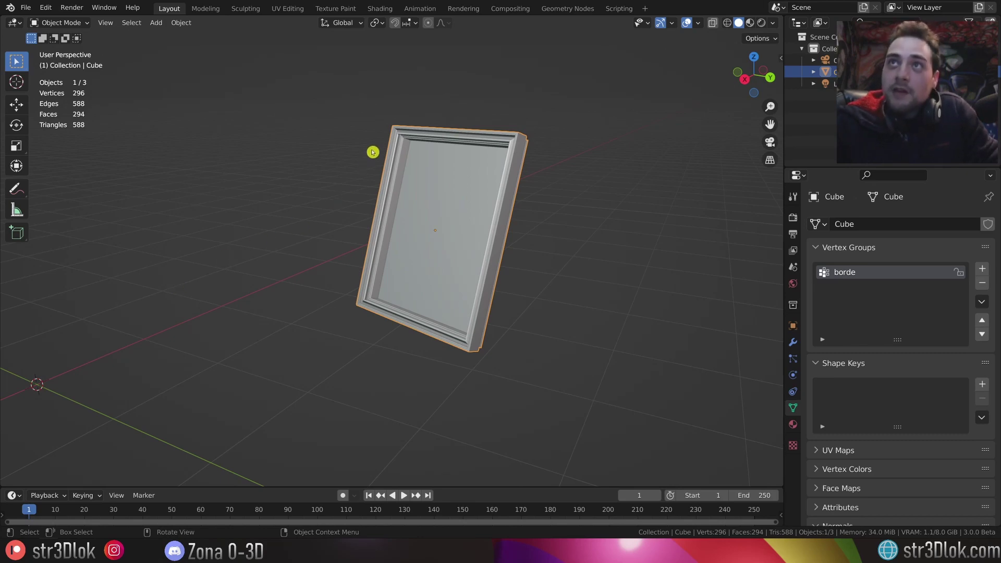
{"action": "scroll", "coordinate": [387, 141], "scroll_direction": "up", "scroll_amount": 3}
{"action": "scroll", "coordinate": [385, 289], "scroll_direction": "up", "scroll_amount": 3}
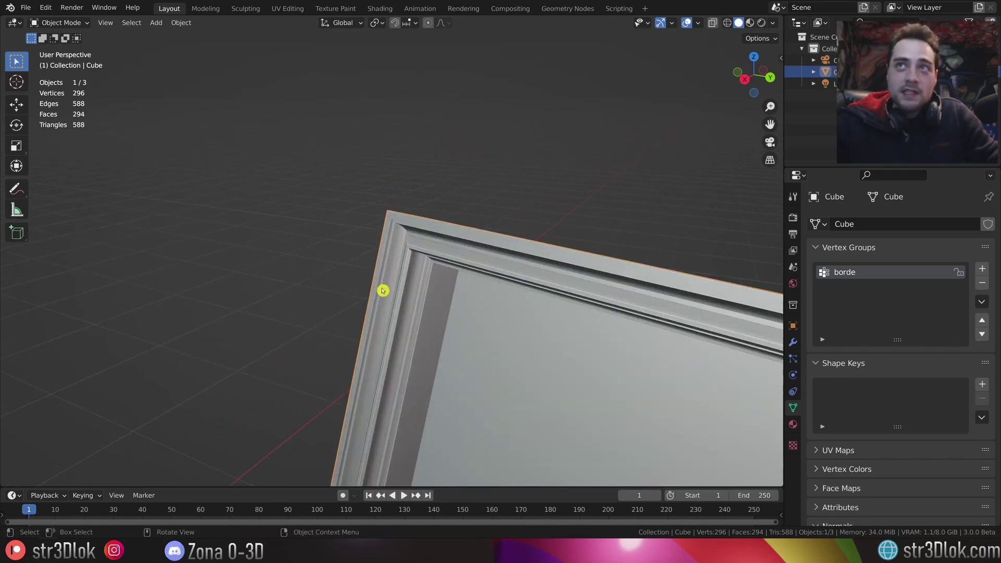
{"action": "middle_click_drag", "start_coordinate": [384, 289], "coordinate": [500, 297]}
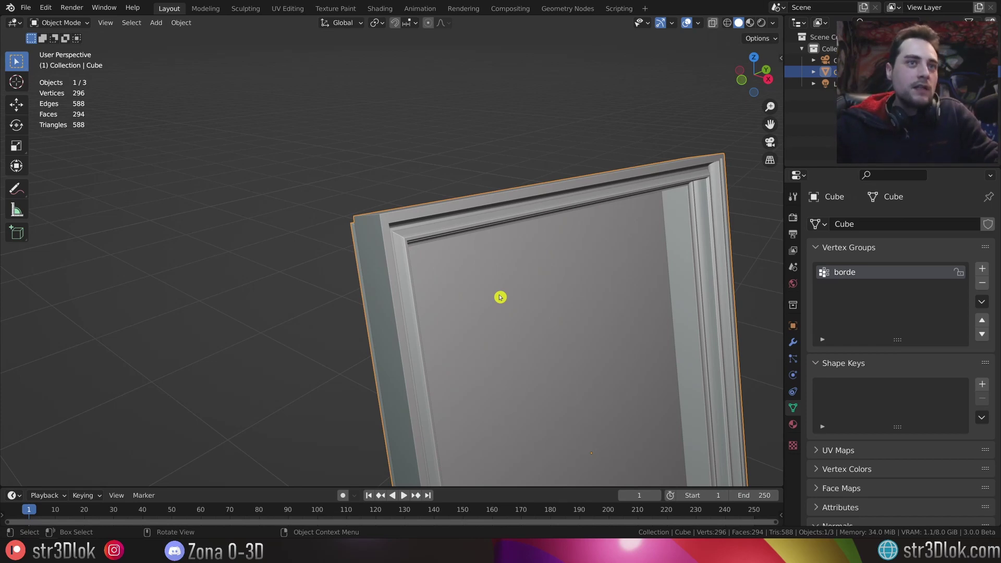
{"action": "scroll", "coordinate": [541, 322], "scroll_direction": "up", "scroll_amount": 3}
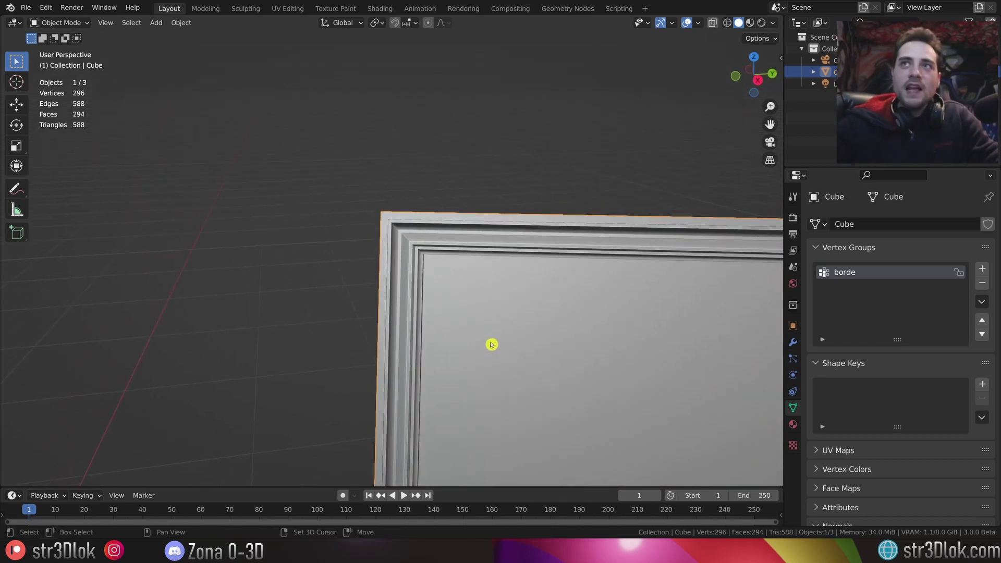
{"action": "mouse_move", "coordinate": [490, 344]}
{"action": "middle_mouse_down"}
{"action": "mouse_move", "coordinate": [414, 266]}
{"action": "mouse_move", "coordinate": [391, 220]}
{"action": "middle_mouse_up"}
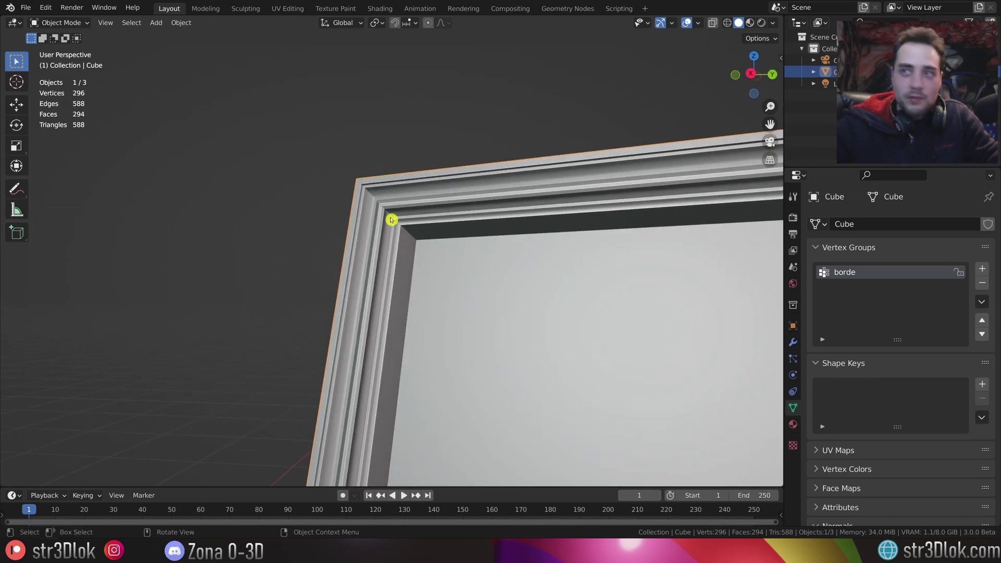